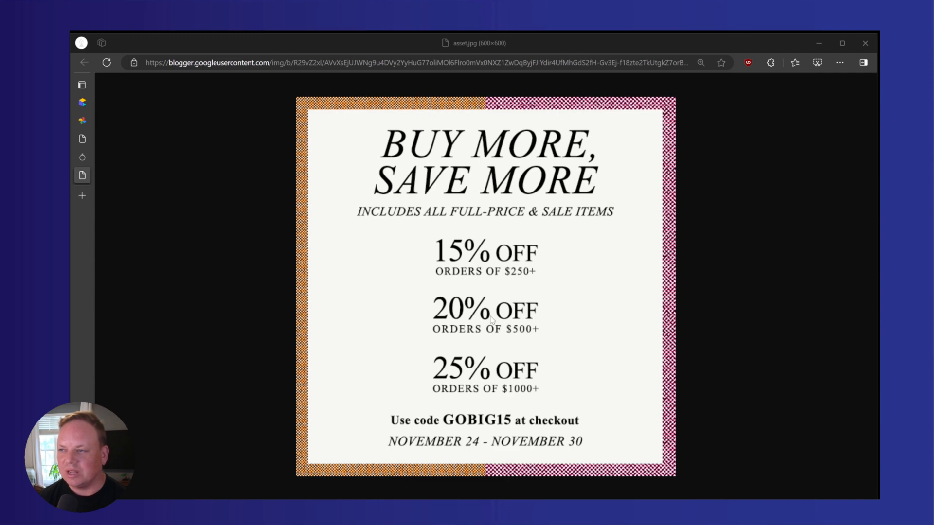
Step: Review the Pandora, Makita and other Buy More Save More promotion banners open in the browser
click(86, 159)
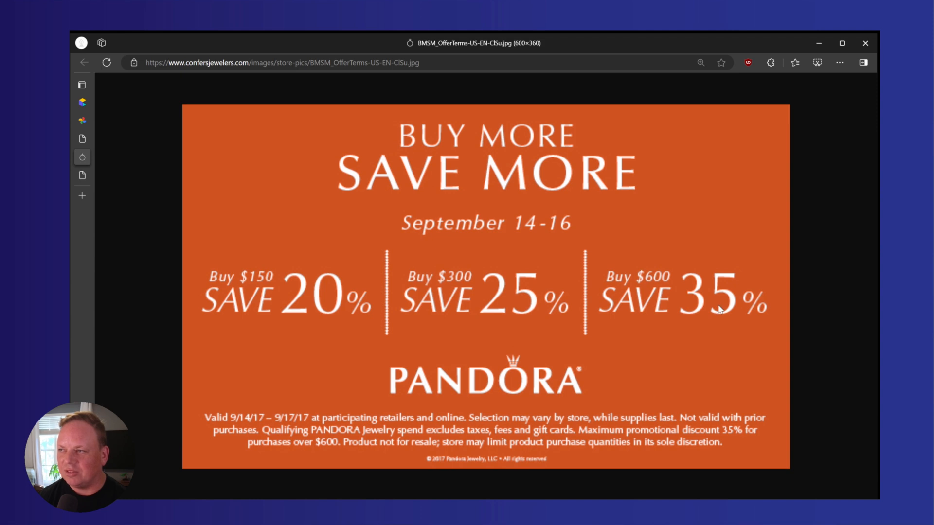
click(86, 141)
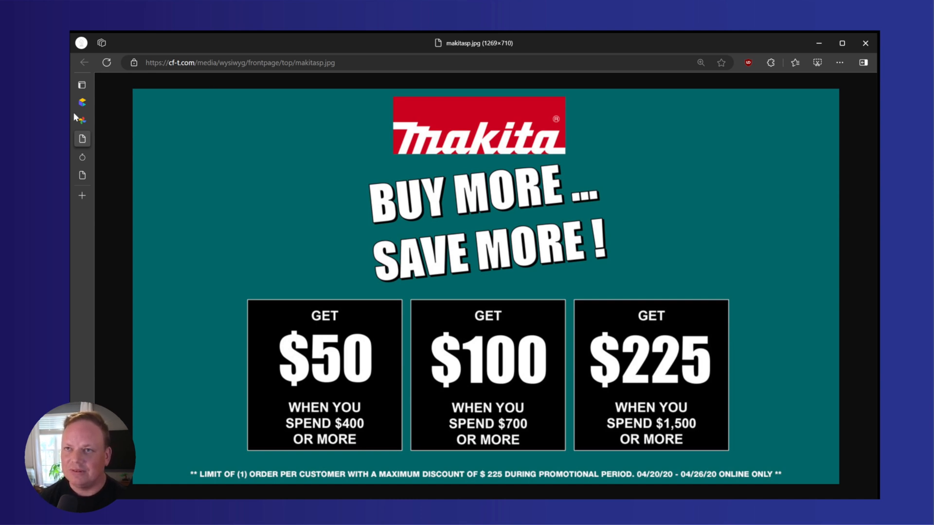
click(82, 123)
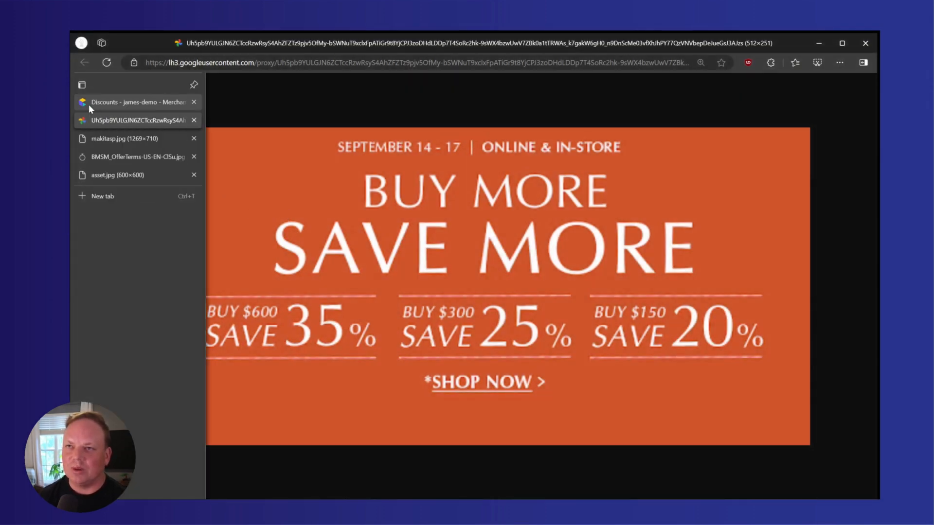
Step: Switch to the commercetools Merchant Center and start adding a new cart discount
click(89, 106)
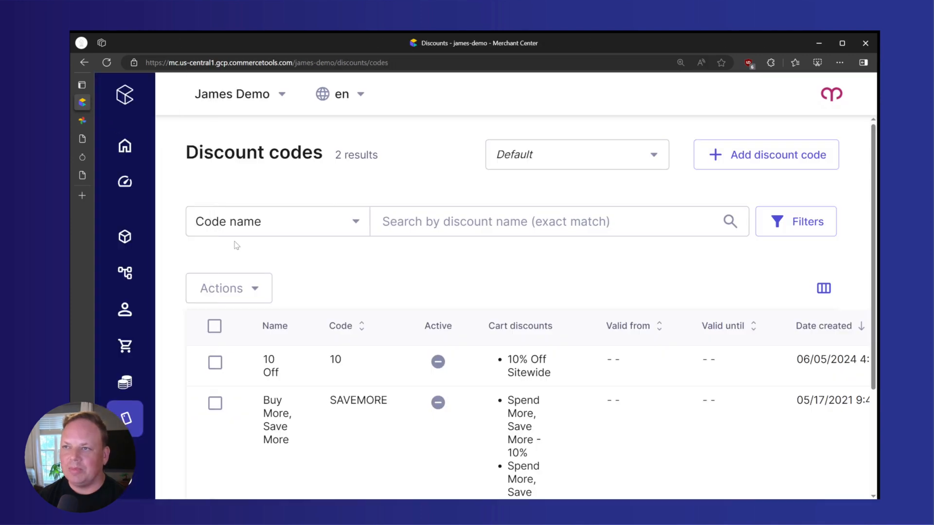
mouse_move(128, 426)
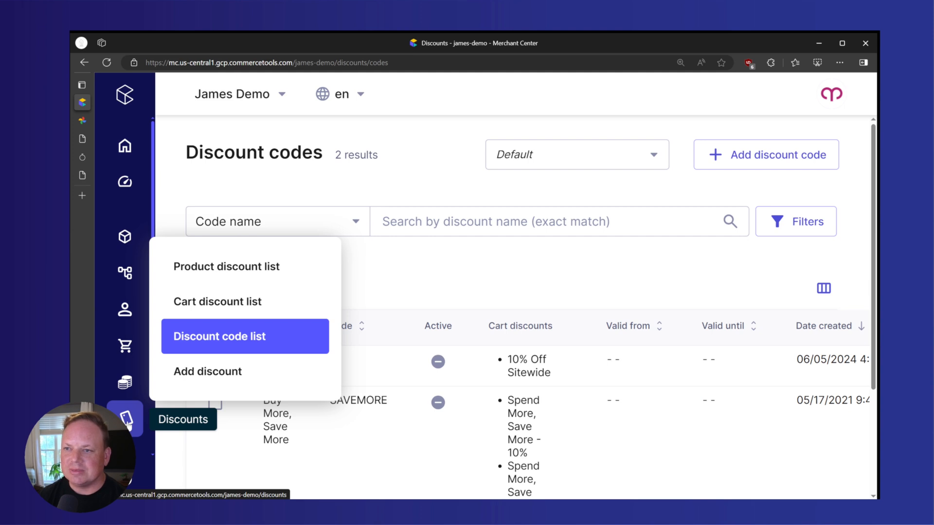
click(225, 374)
scroll(642, 362, down, 2)
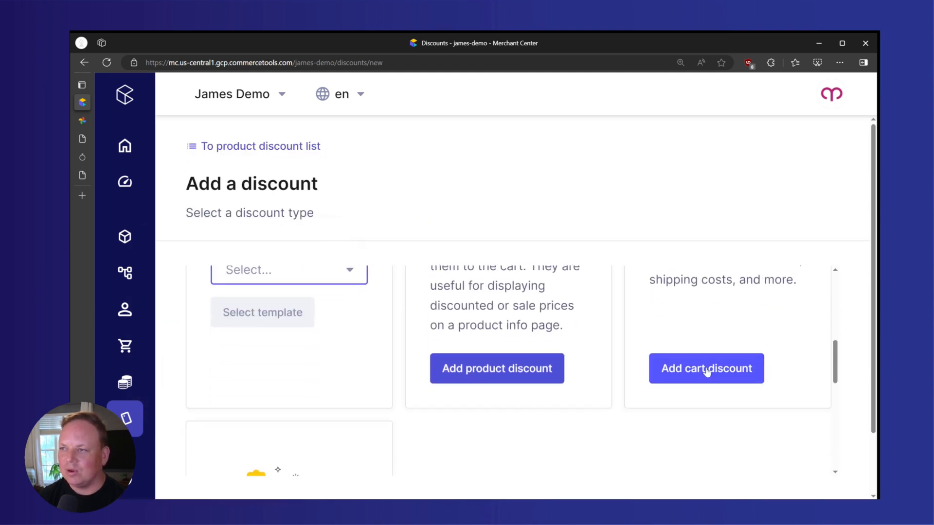
scroll(707, 372, up, 5)
scroll(700, 377, down, 4)
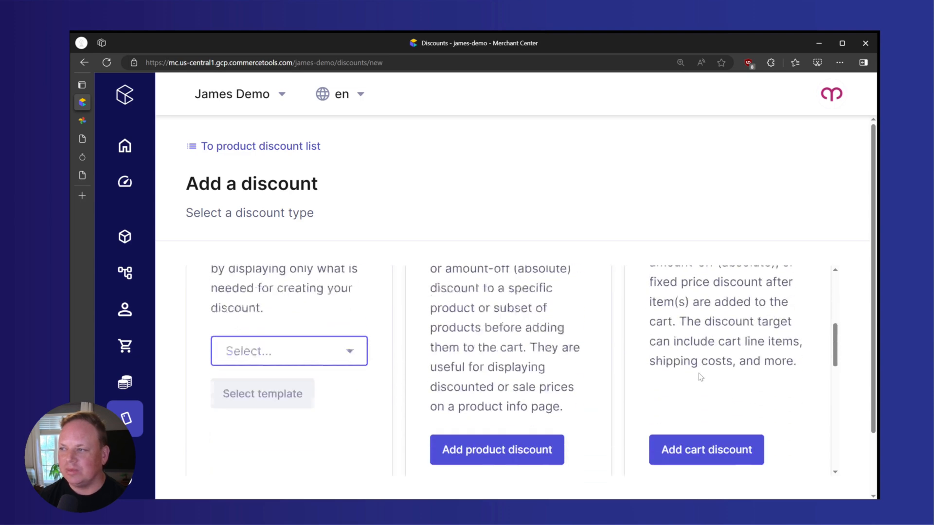
scroll(701, 377, down, 1)
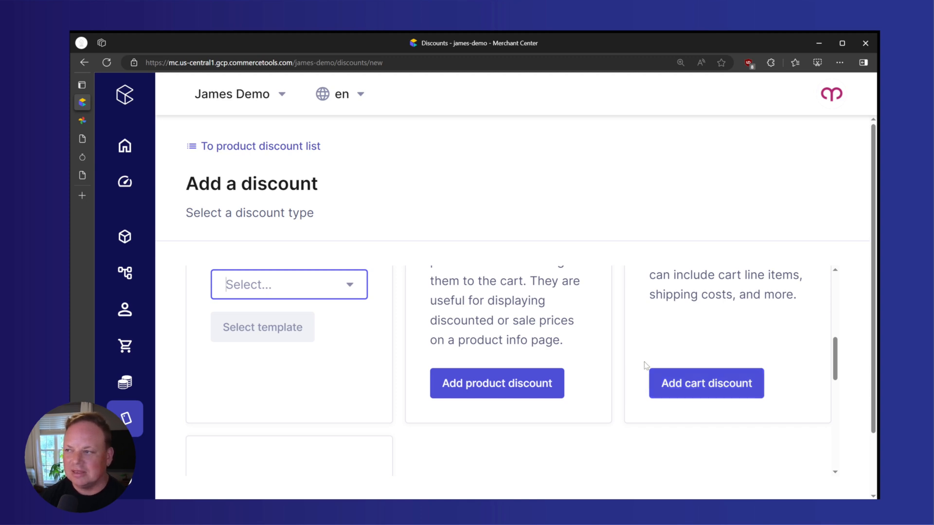
click(702, 384)
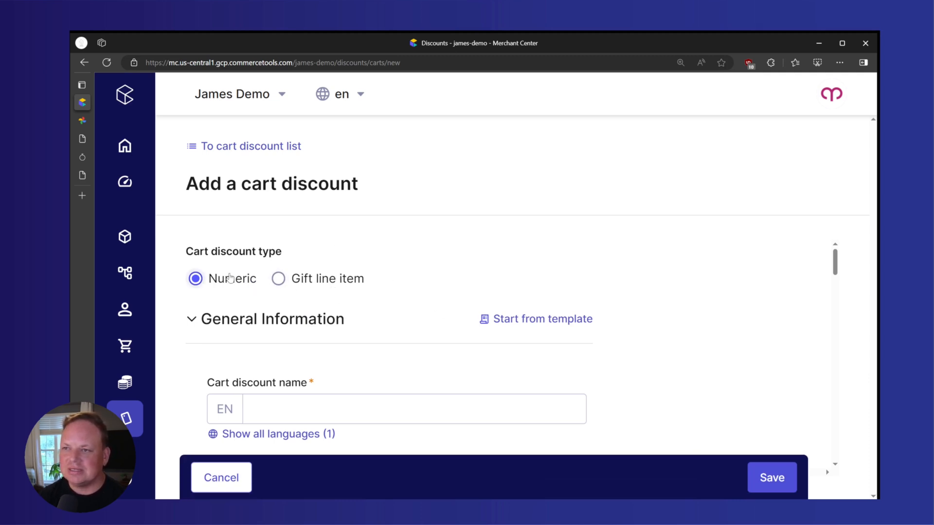
Step: Name the cart discount "Buy More Save More - Save 20%", consulting the promotion banner for the tier
scroll(261, 284, down, 2)
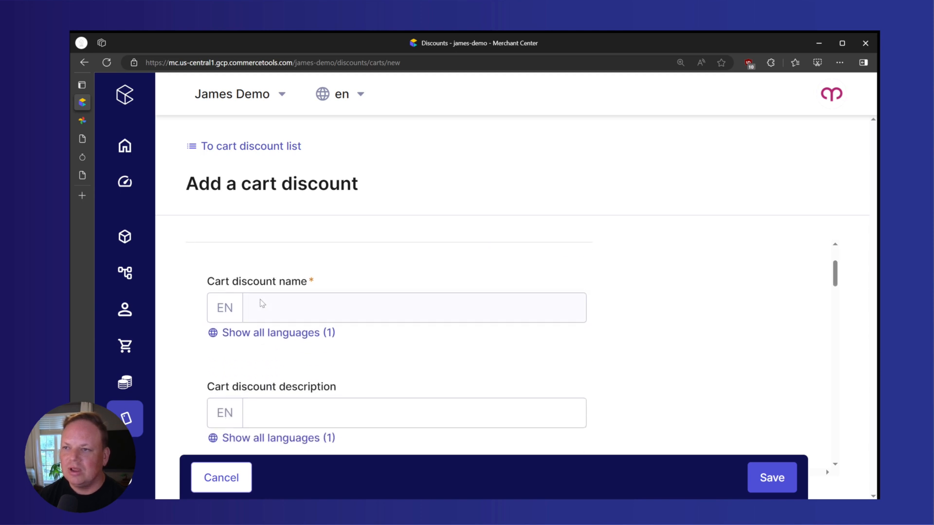
click(261, 306)
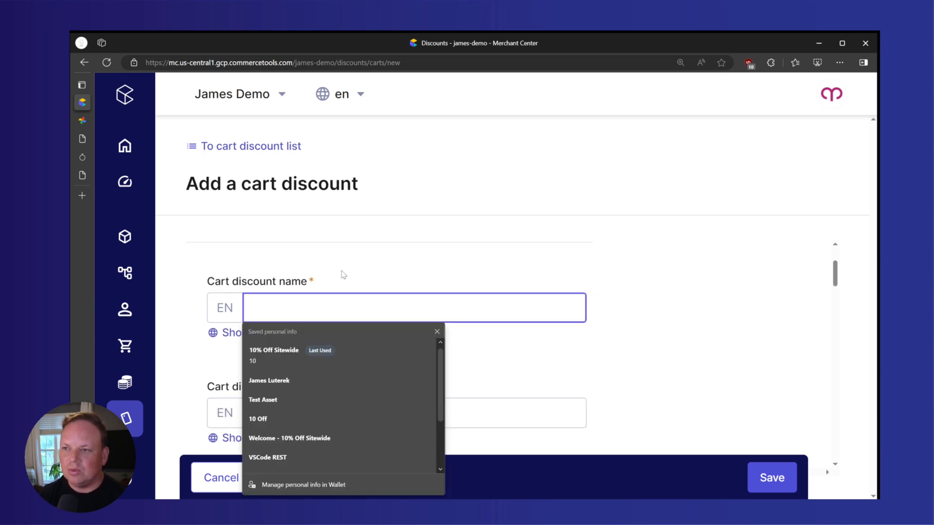
text(Buy More Save More -)
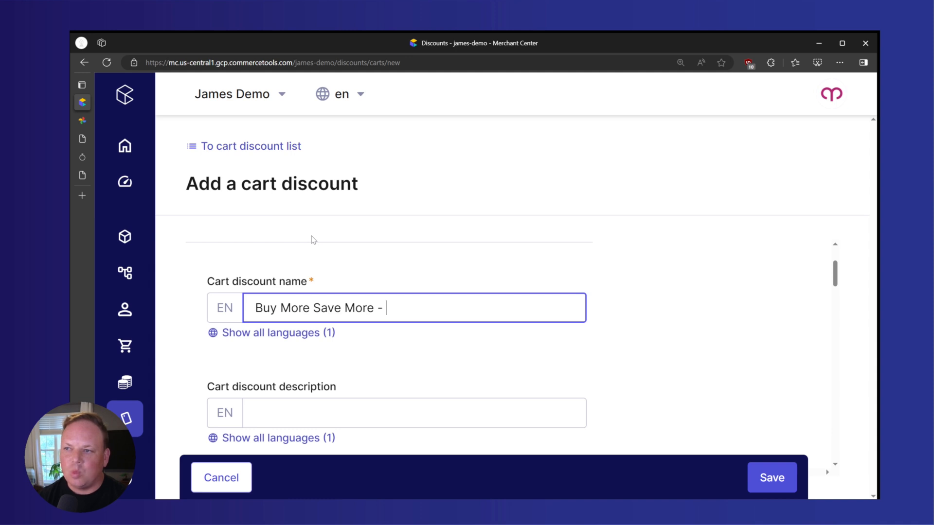
click(89, 121)
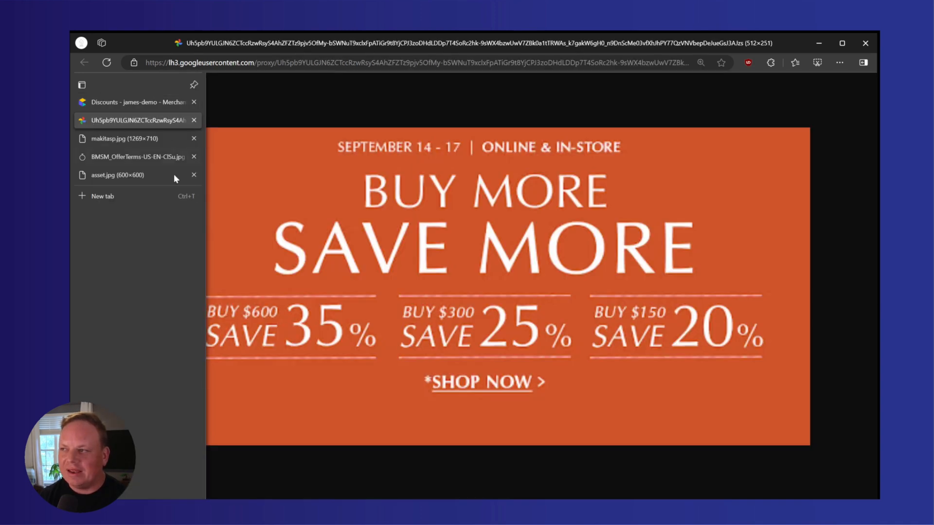
click(82, 105)
text(Save More - Save)
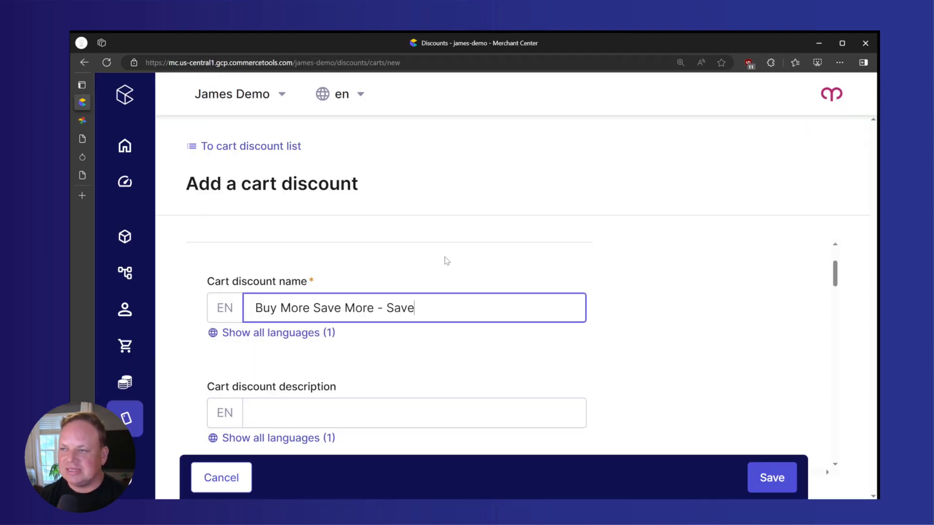
text( 20)
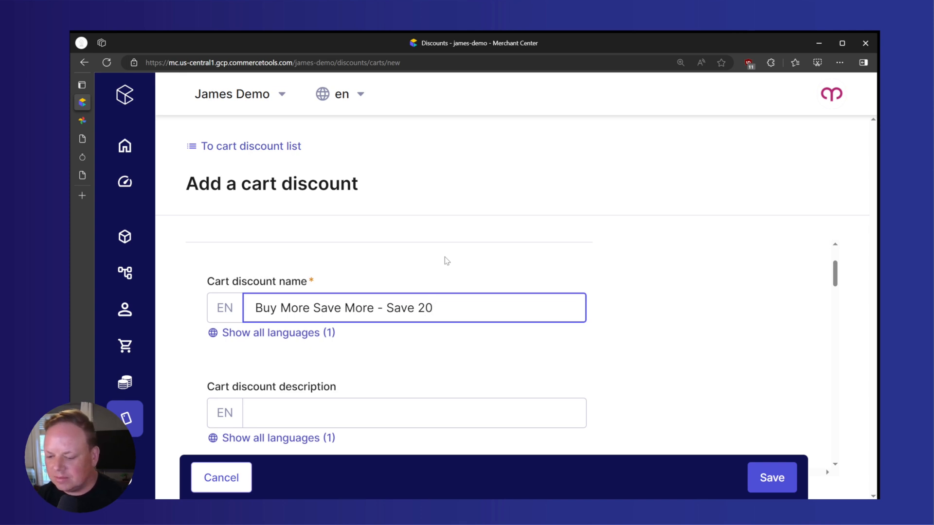
text(%)
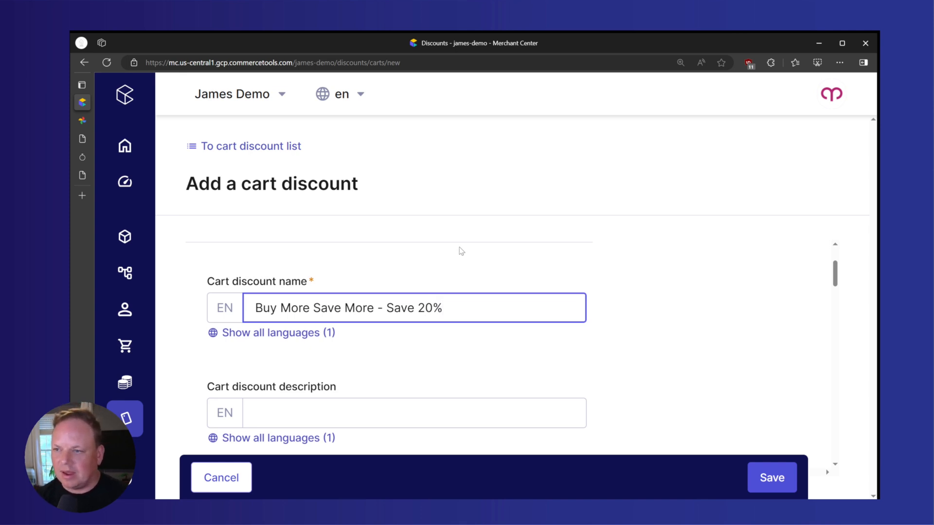
Step: Set the cart discount's rank (sortOrder) to 0.111212
scroll(461, 250, down, 3)
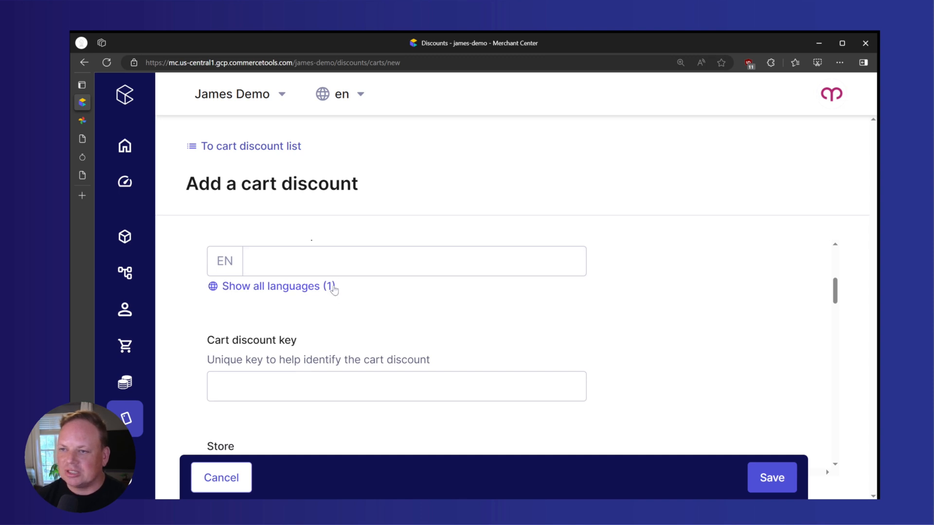
scroll(330, 289, down, 1)
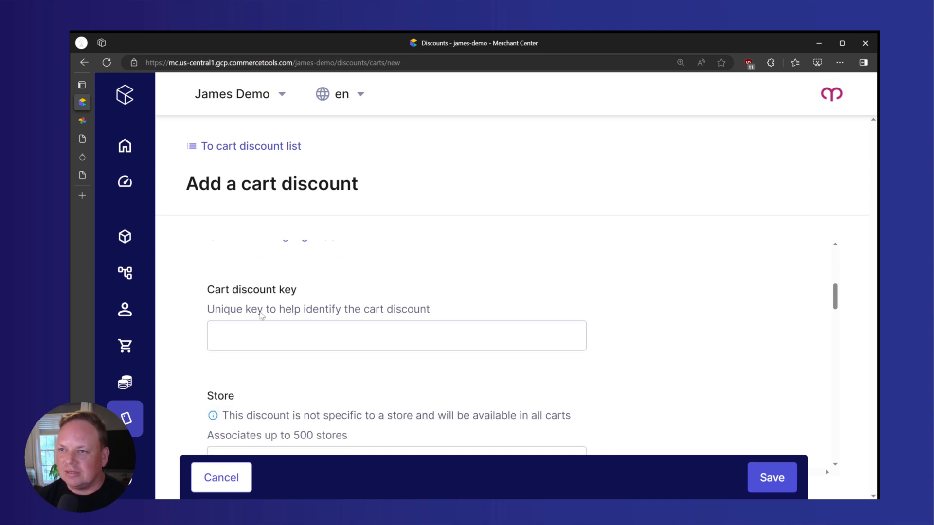
scroll(267, 324, down, 1)
scroll(270, 323, down, 1)
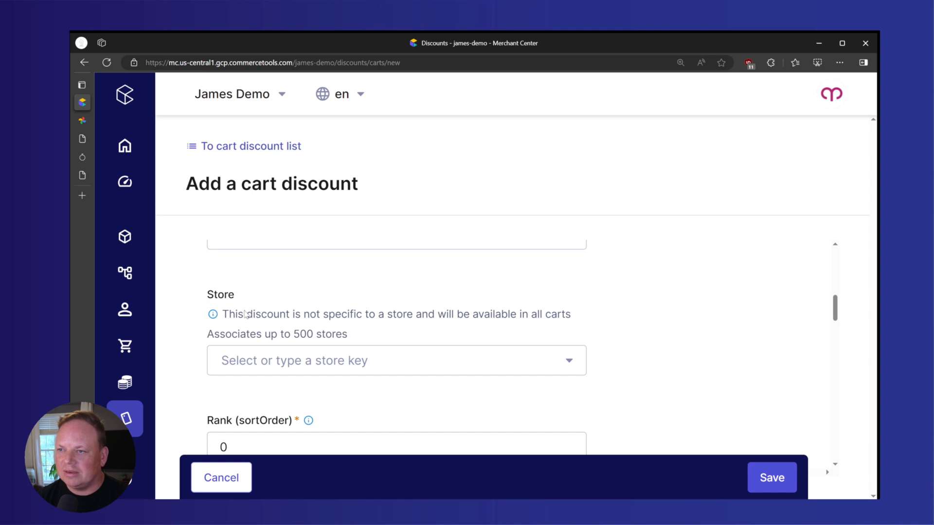
scroll(248, 314, down, 1)
scroll(255, 329, down, 1)
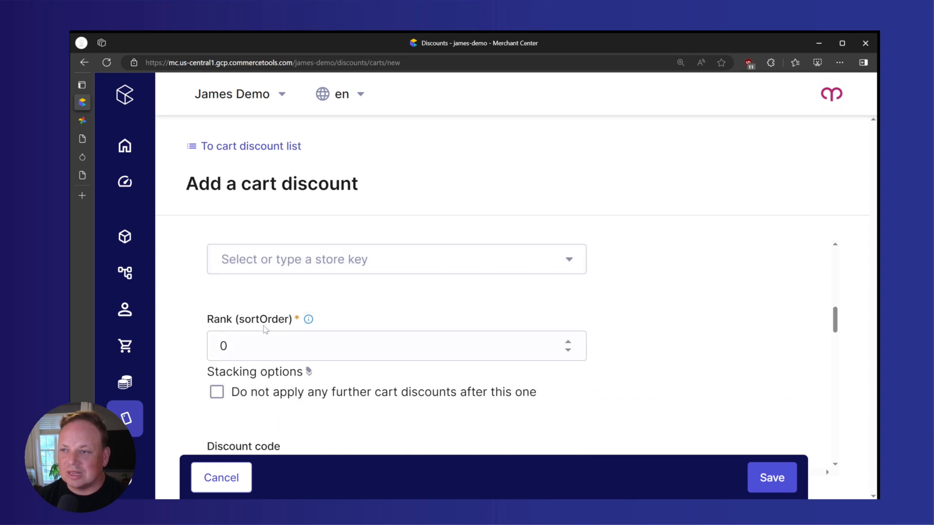
click(298, 346)
text(.111212)
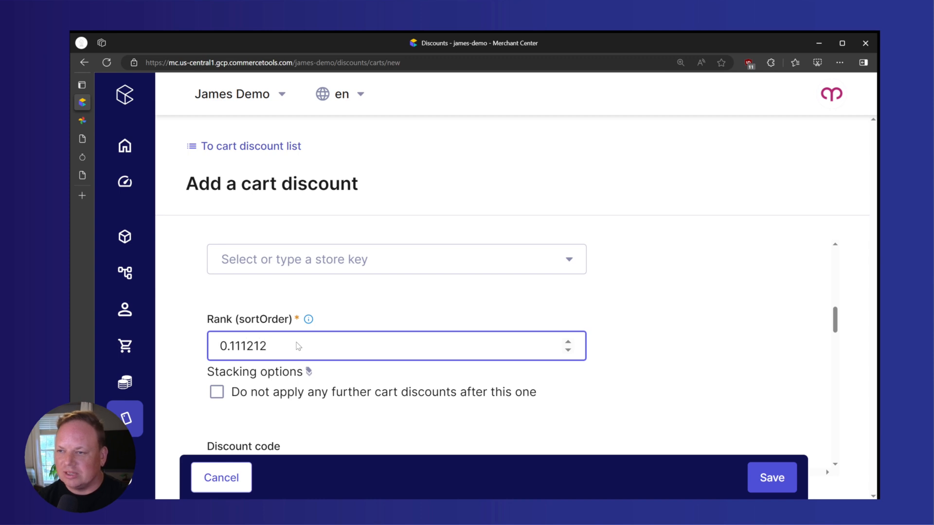
Step: Make a discount code required for this cart discount
scroll(336, 282, down, 2)
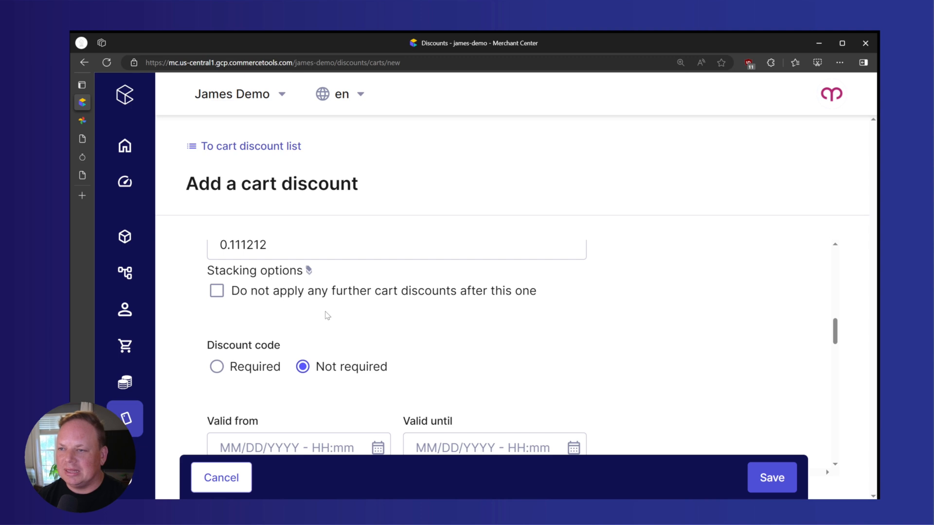
scroll(326, 315, down, 1)
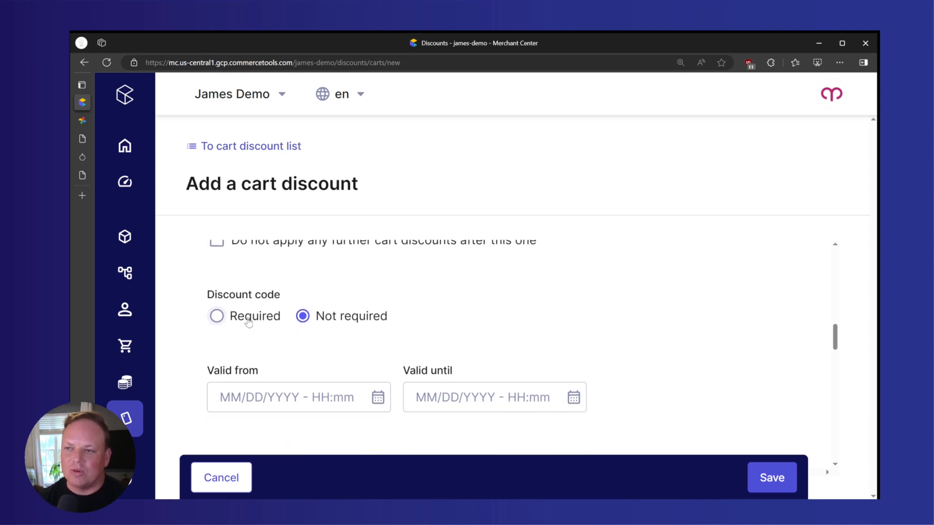
click(248, 321)
Step: Set the eligibility criteria under the cart conditions to apply to specific carts
scroll(462, 357, down, 1)
scroll(462, 359, down, 2)
scroll(374, 328, down, 3)
scroll(372, 329, down, 1)
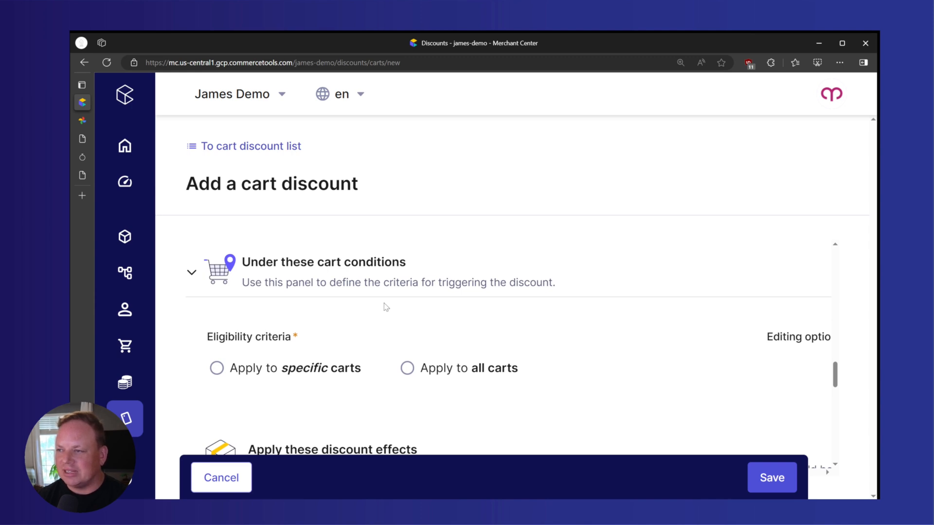
scroll(385, 321, down, 1)
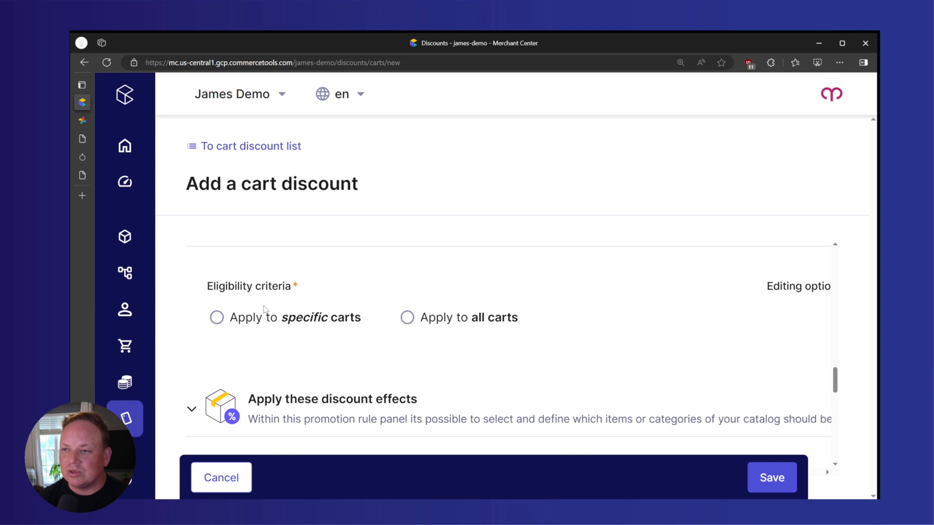
click(295, 314)
scroll(297, 311, down, 1)
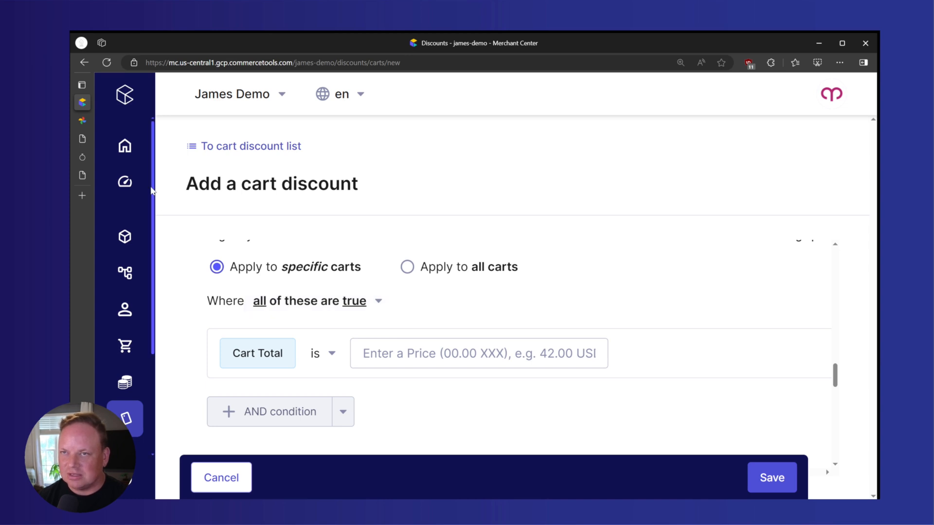
Step: Check the spending tiers on the promotion banner and set the Cart Total condition to "is equal to or greater than"
click(85, 121)
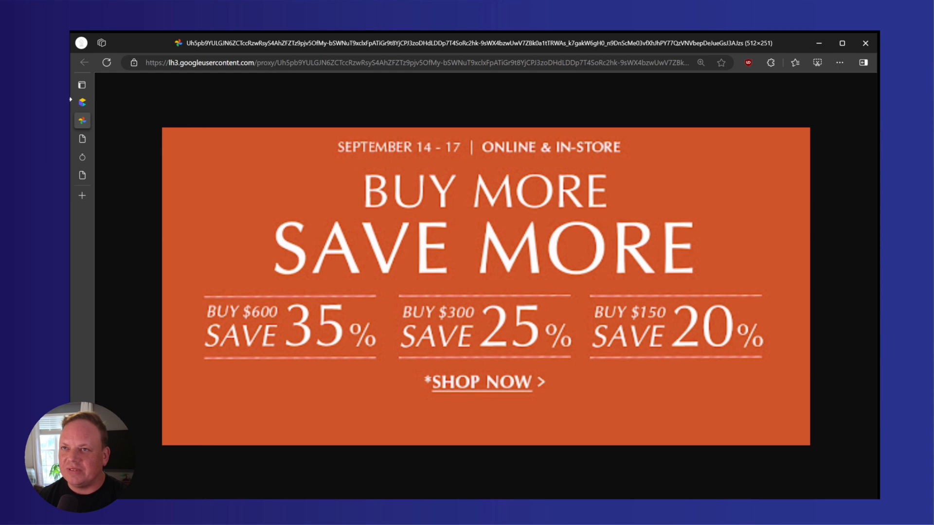
click(83, 101)
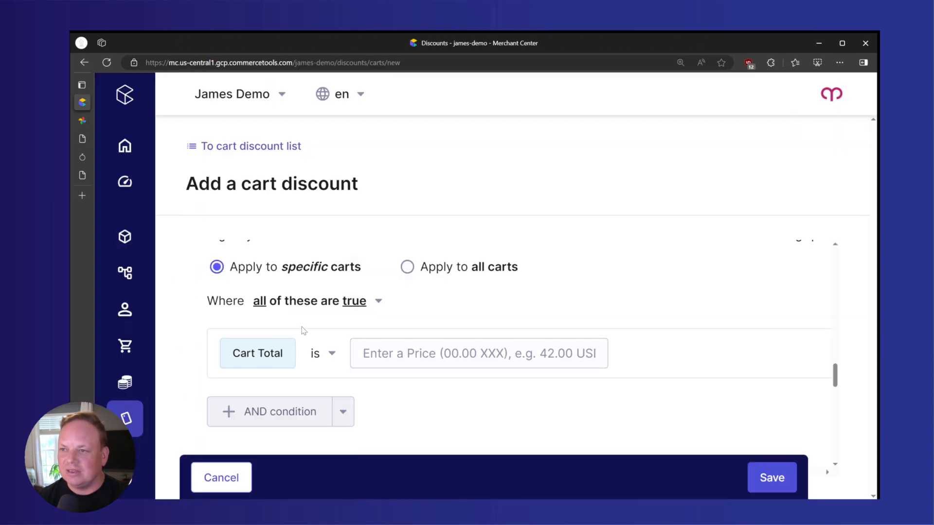
click(332, 358)
scroll(371, 297, down, 1)
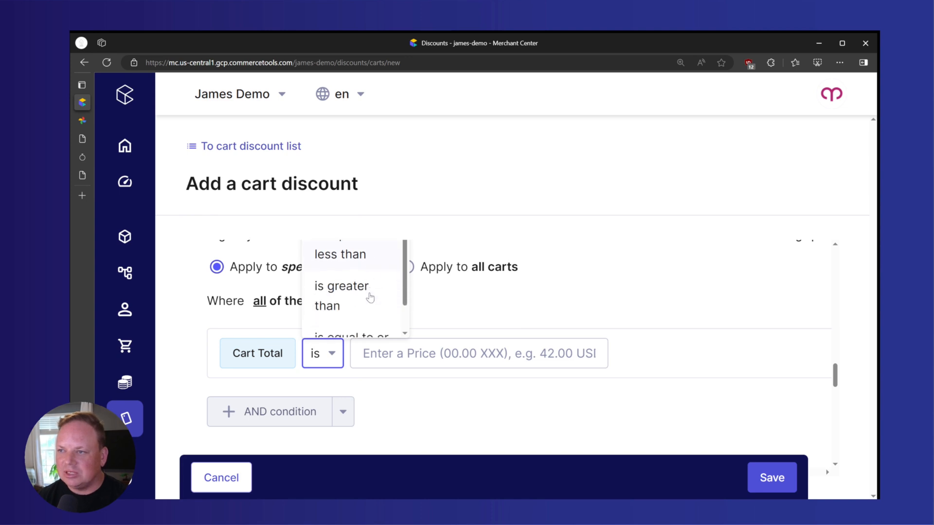
scroll(371, 297, down, 1)
click(365, 315)
Step: Enter $150.00 USD as the price for the Cart Total condition
click(516, 354)
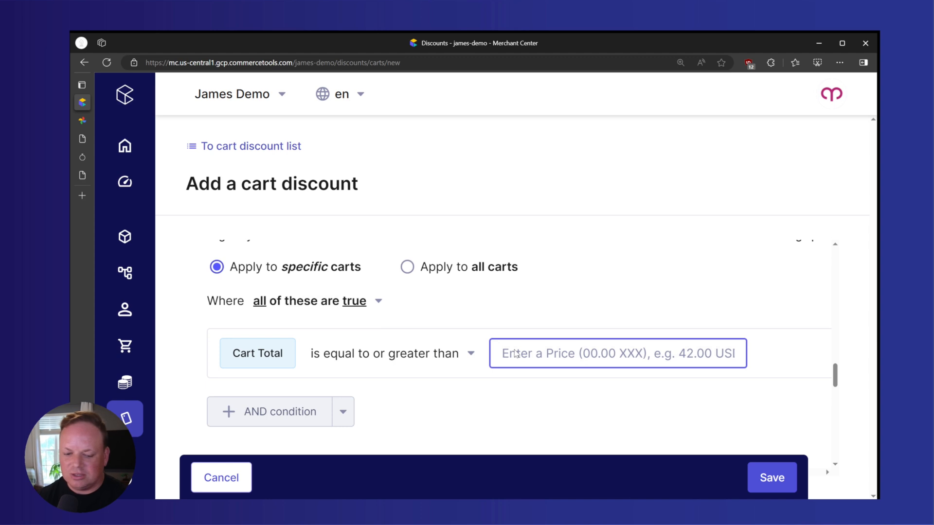
text(150 U)
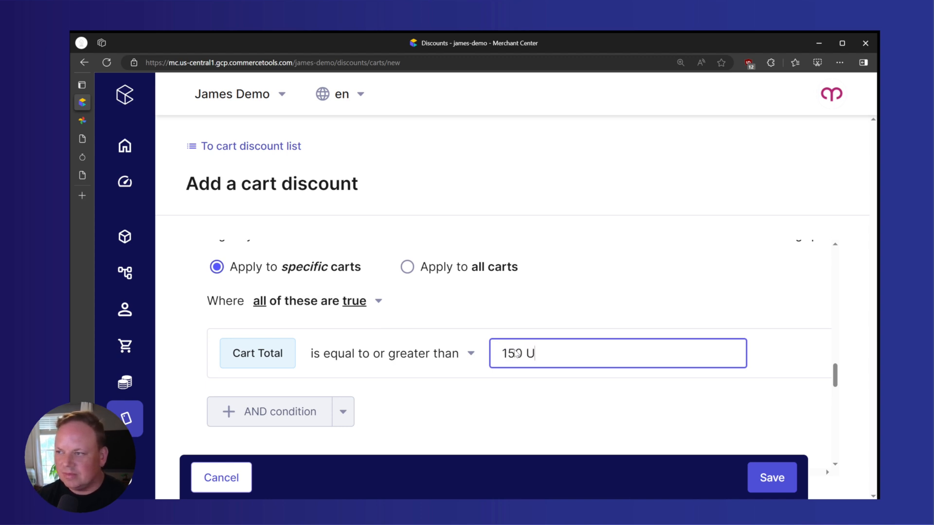
text(SD)
click(502, 358)
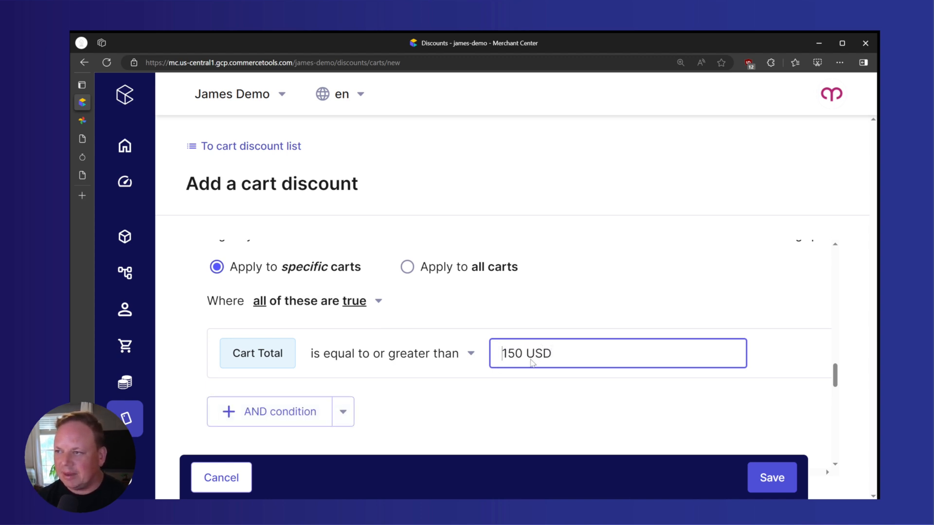
text($)
click(531, 360)
text(.)
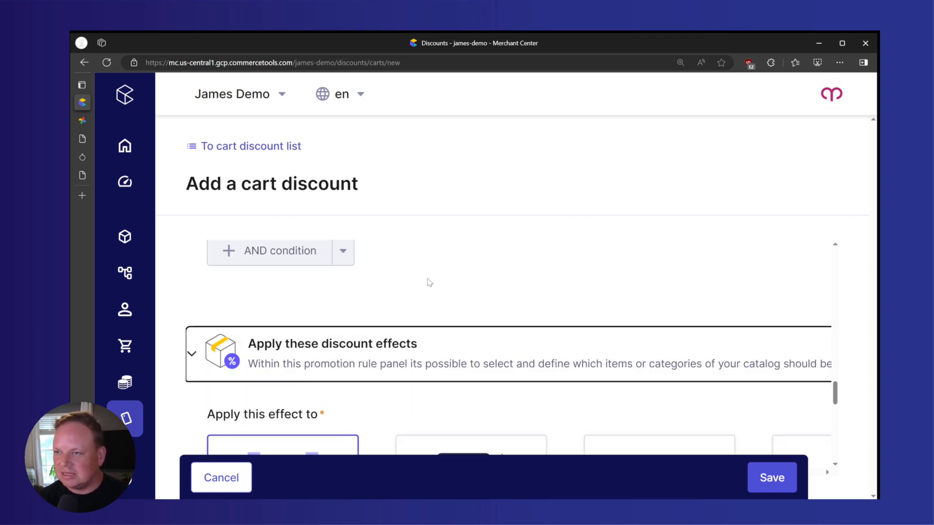
Step: Correct the Cart Total condition's price to 150.00 USD by removing the dollar sign
scroll(529, 363, down, 1)
scroll(523, 367, up, 5)
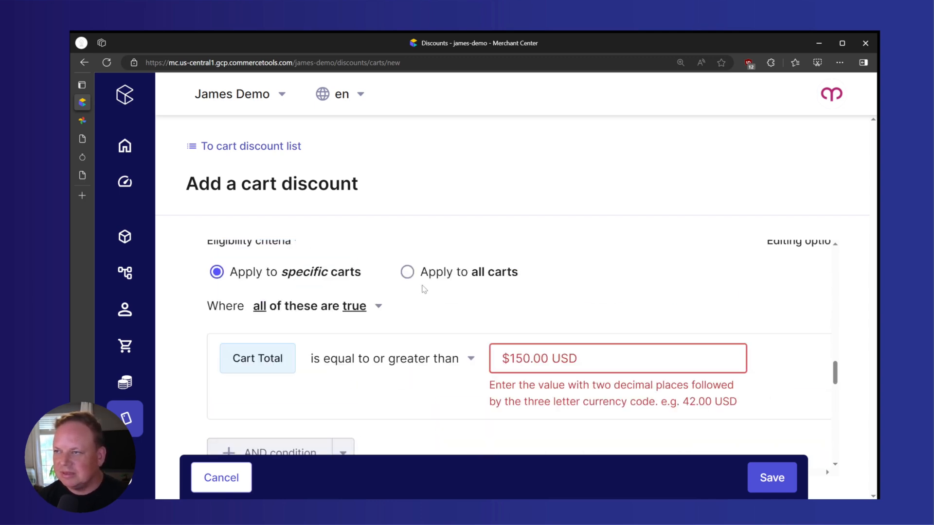
click(520, 360)
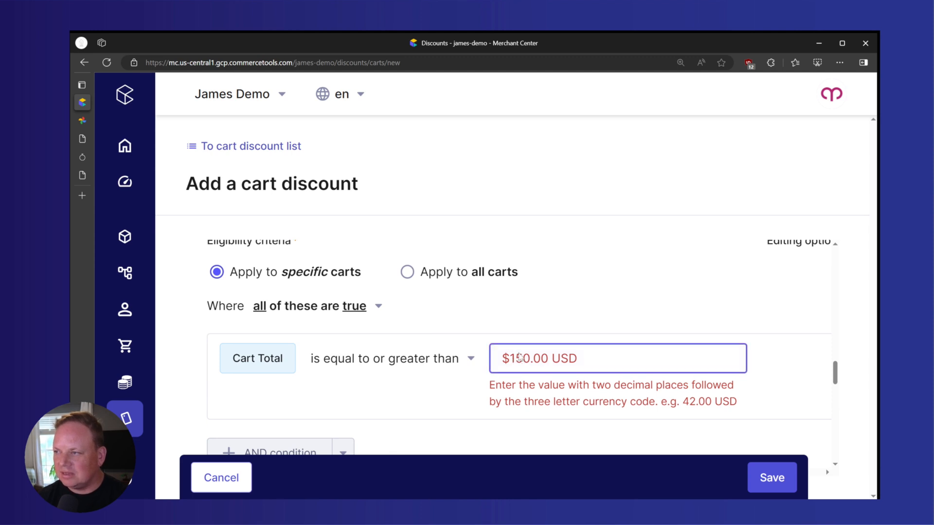
key(BackSpace)
click(505, 382)
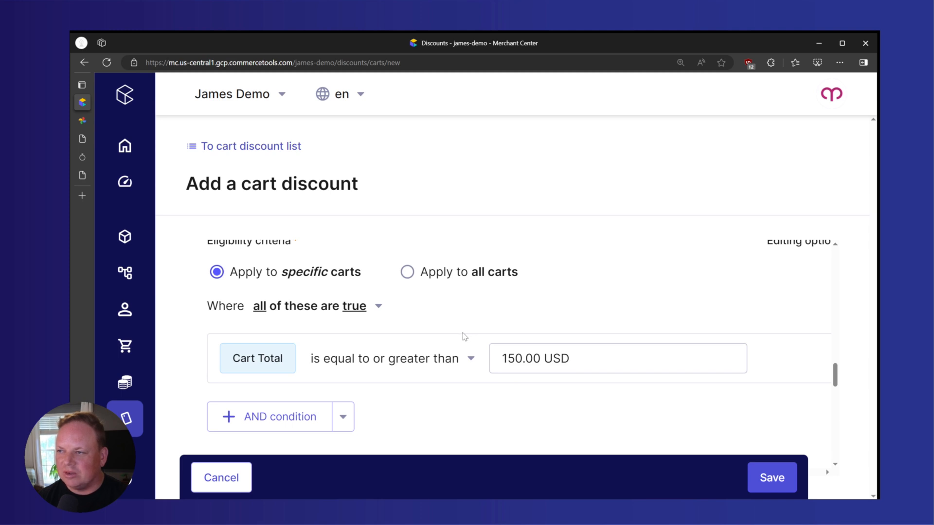
Step: Set the discount value to 20 for the percentage off the total price
scroll(464, 336, down, 10)
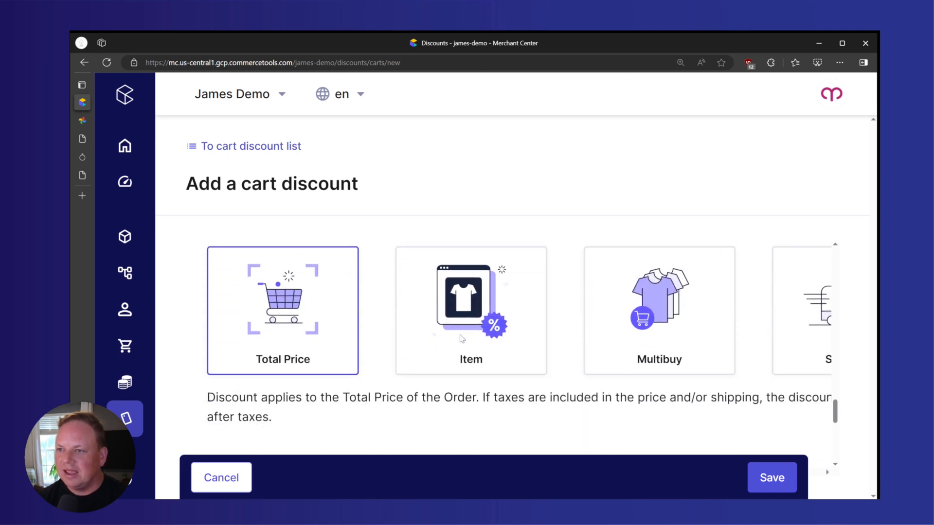
scroll(326, 328, down, 3)
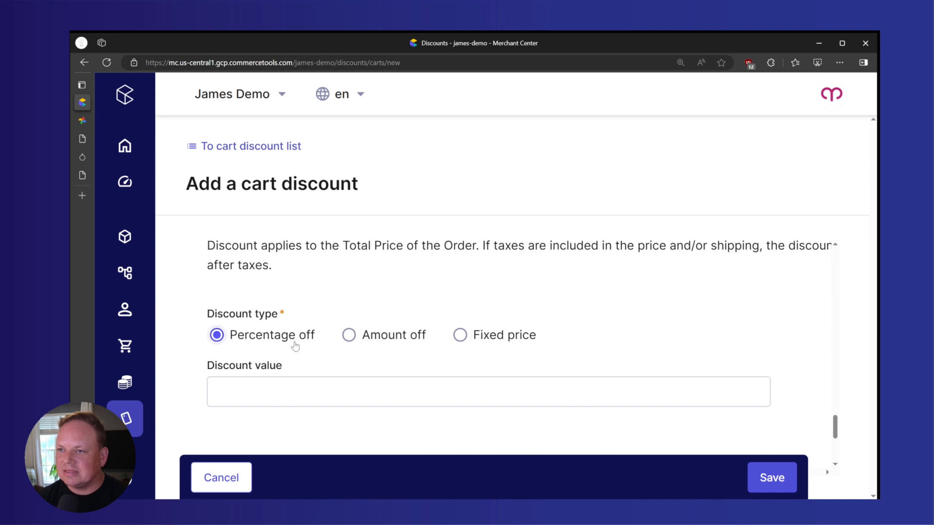
click(294, 388)
text(20)
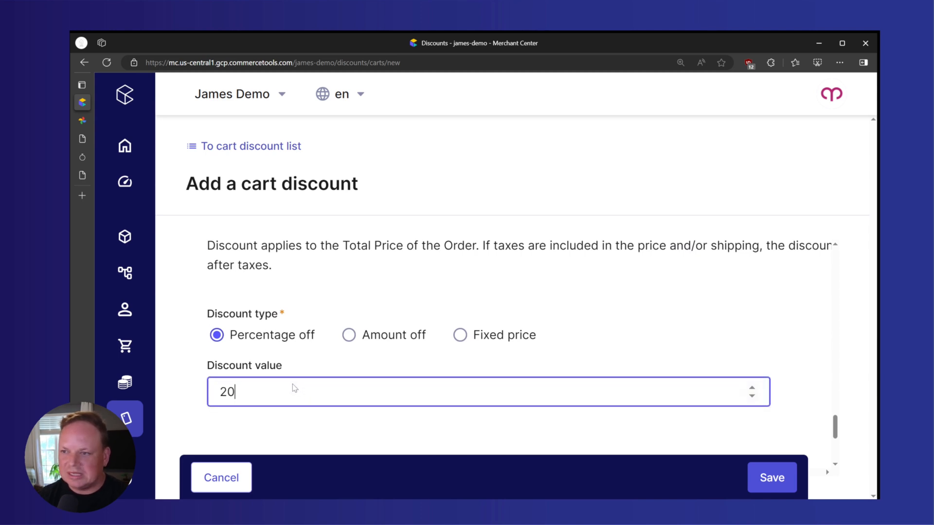
Step: Review the completed form and save the Buy More Save More - Save 20% cart discount
scroll(312, 365, down, 3)
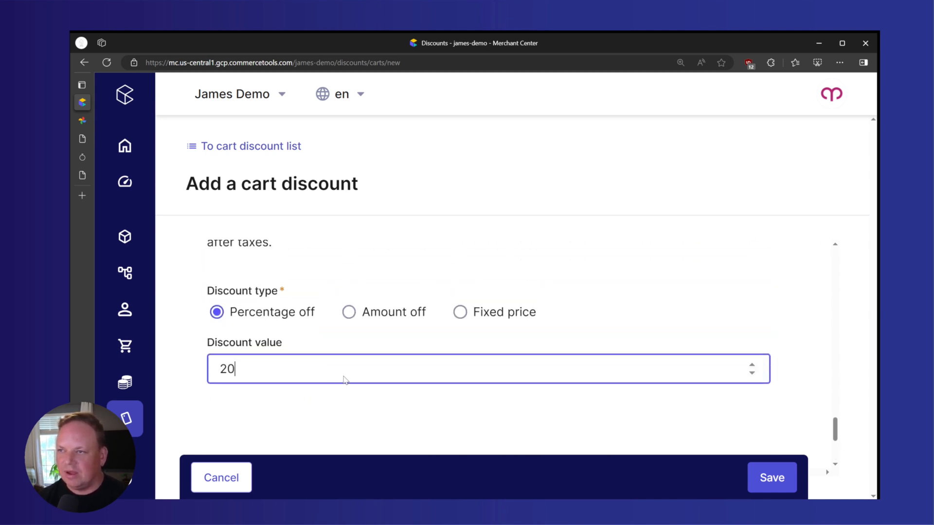
scroll(344, 370, down, 3)
scroll(342, 351, down, 3)
scroll(343, 352, up, 15)
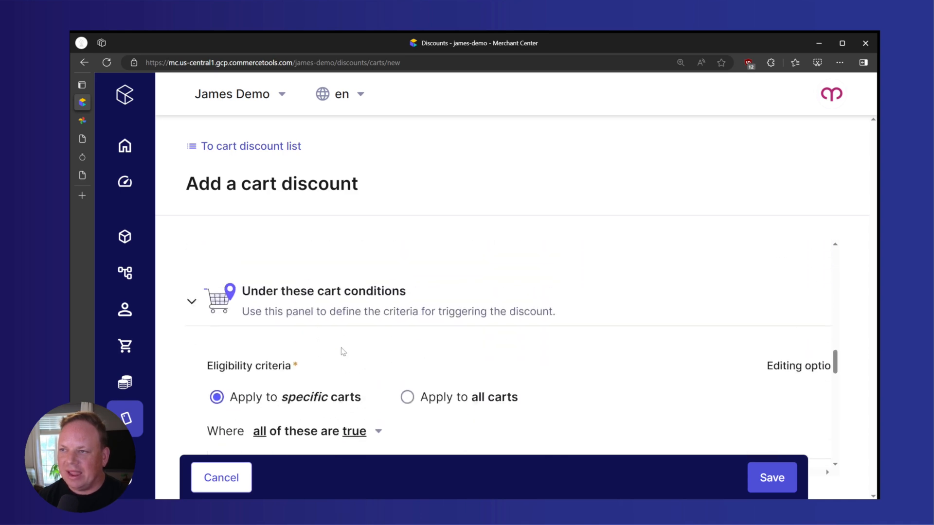
scroll(345, 356, up, 1)
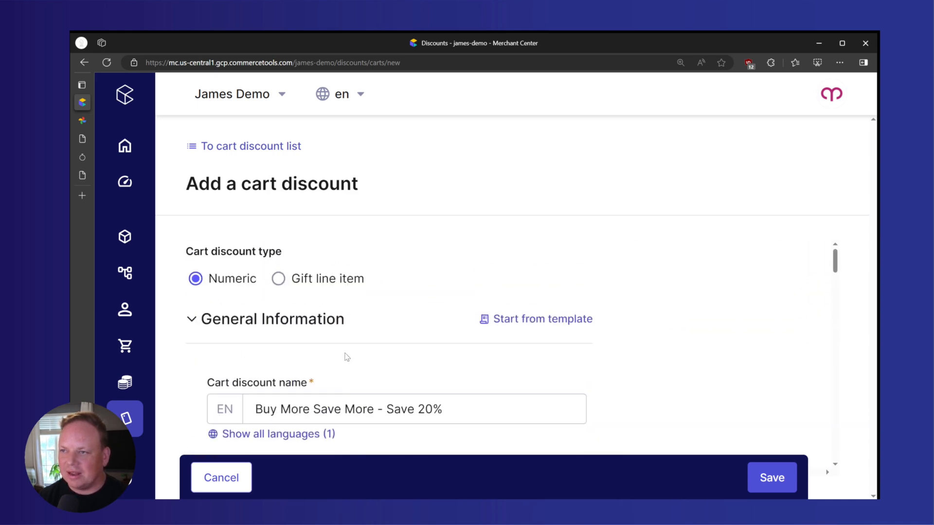
scroll(343, 351, down, 1)
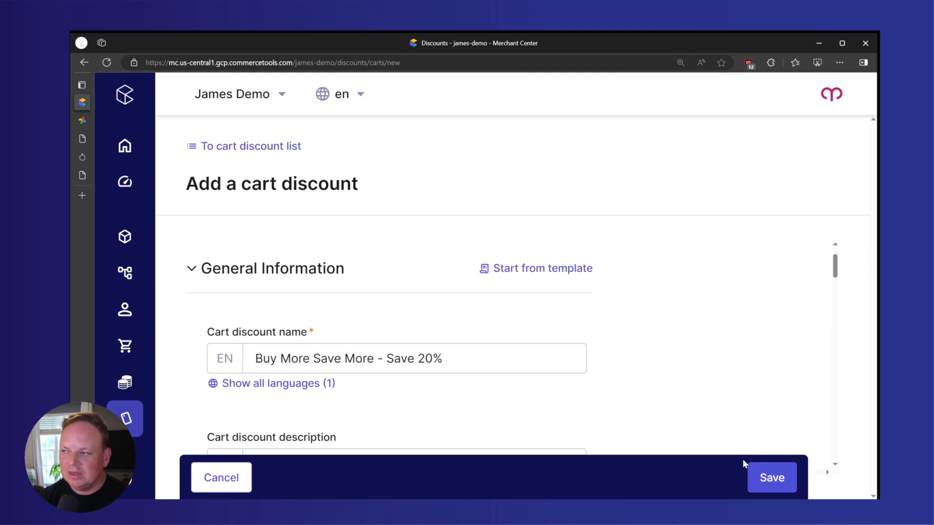
click(769, 477)
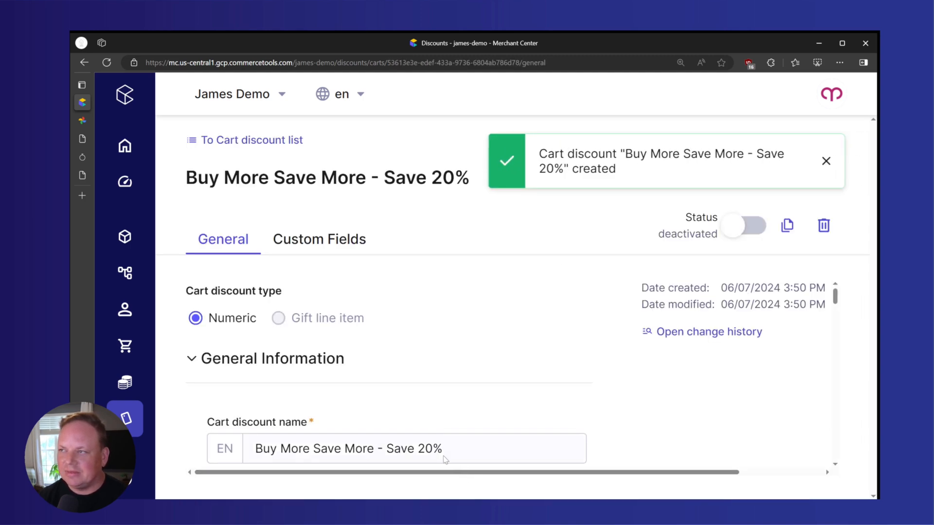
Step: Duplicate the Save 20% cart discount and check the middle spending tier on the promotion banner
click(787, 226)
scroll(433, 273, down, 2)
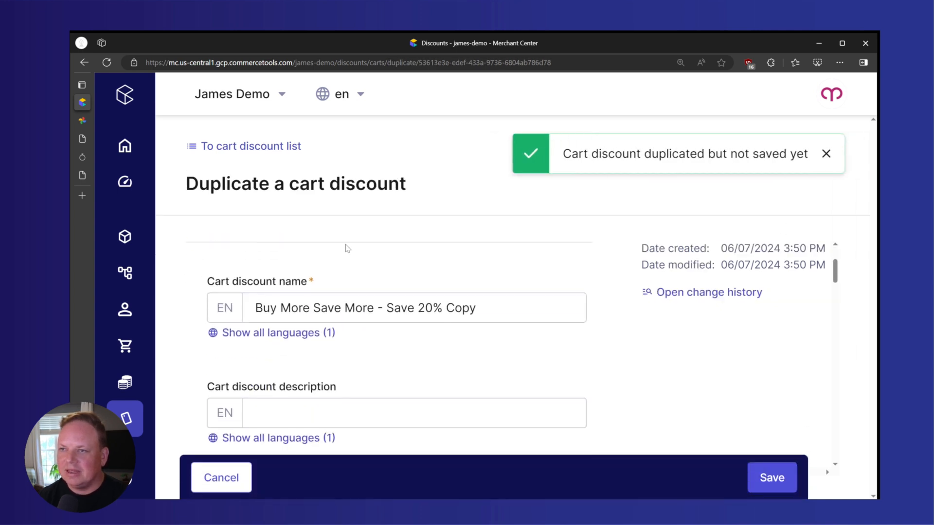
click(86, 121)
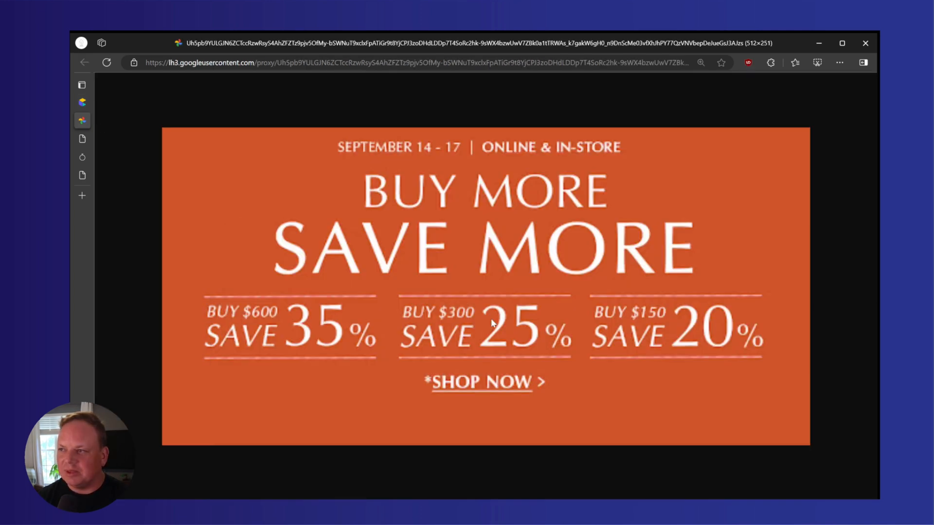
click(88, 103)
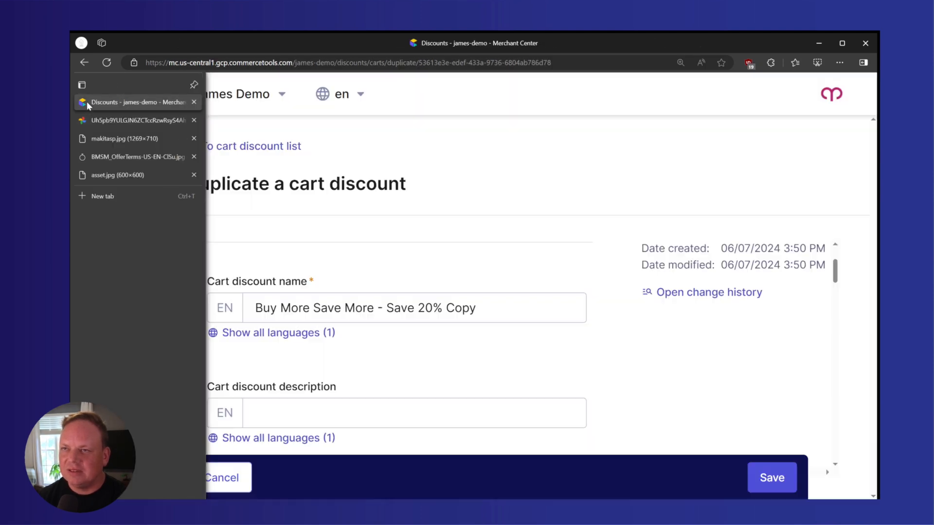
Step: Rename the duplicated cart discount as "Buy More Save More - Save 25%"
click(434, 311)
key(shift+Right)
text(5)
key(Delete)
key(Delete)
key(Delete)
key(Delete)
key(Delete)
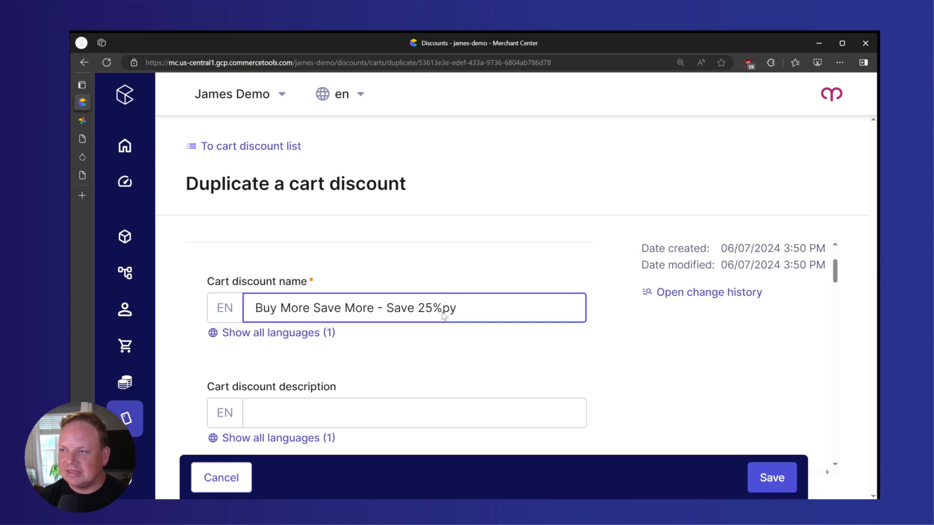
Step: Check the promotion banner for the tier's threshold and set the duplicate's Cart Total condition to 300.00 USD
scroll(425, 321, down, 10)
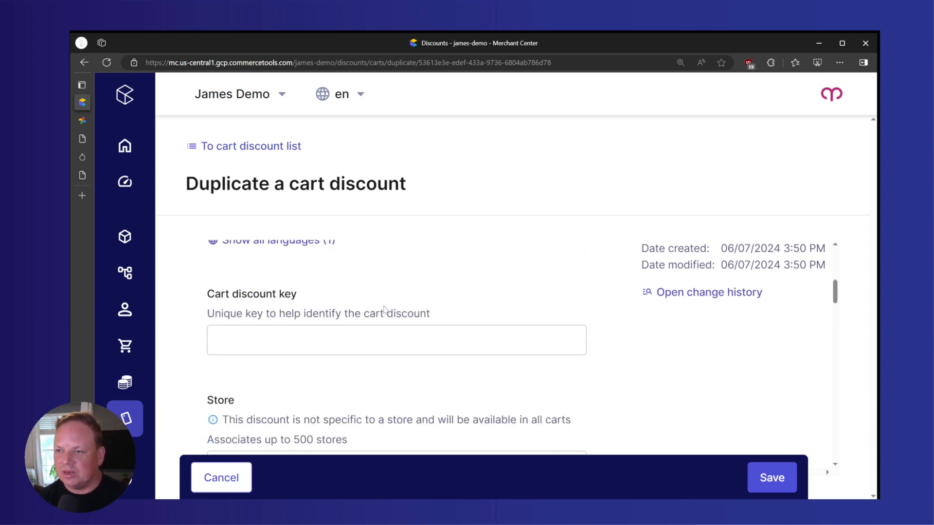
scroll(350, 307, down, 4)
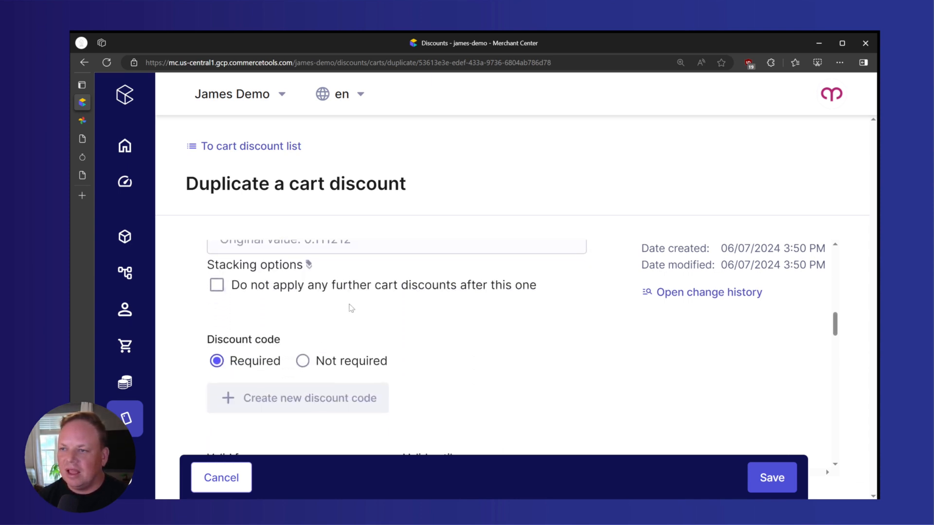
scroll(263, 292, down, 5)
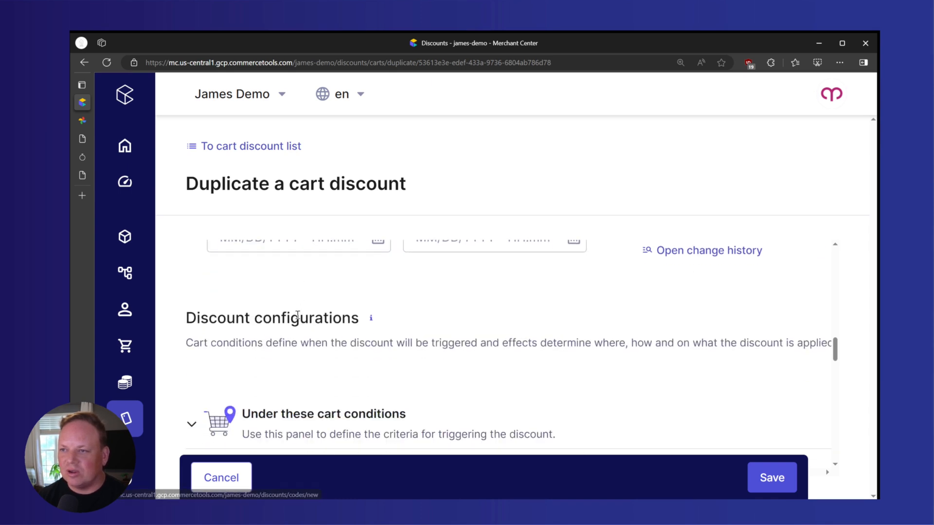
scroll(350, 333, down, 2)
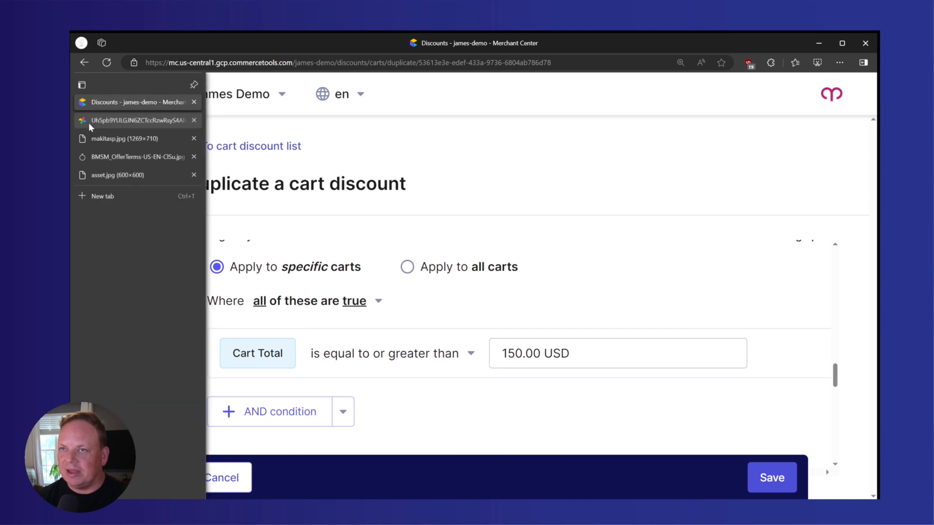
click(89, 123)
mouse_move(89, 115)
click(112, 100)
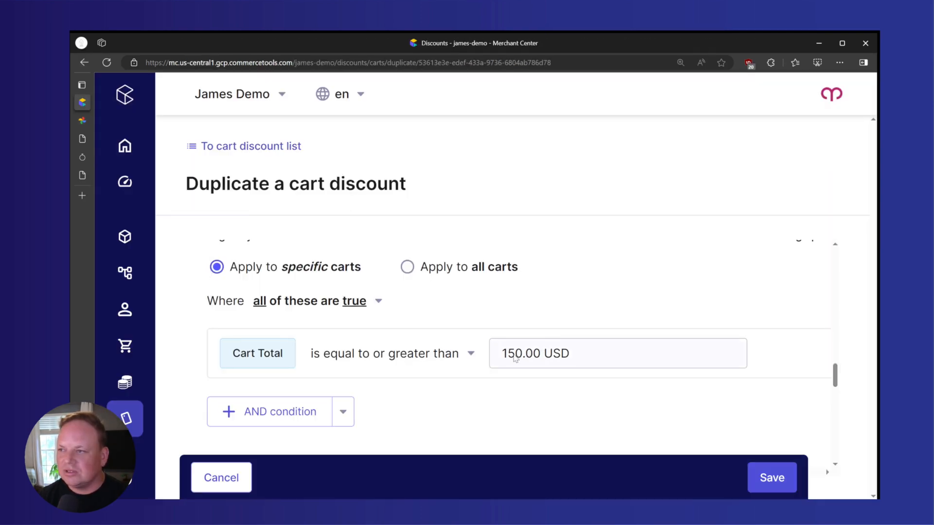
drag(516, 356, 489, 356)
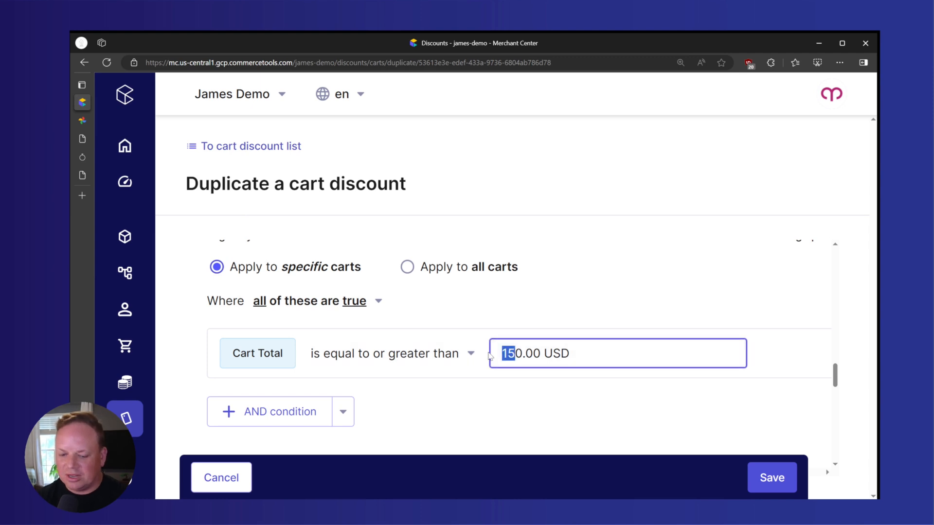
text(30)
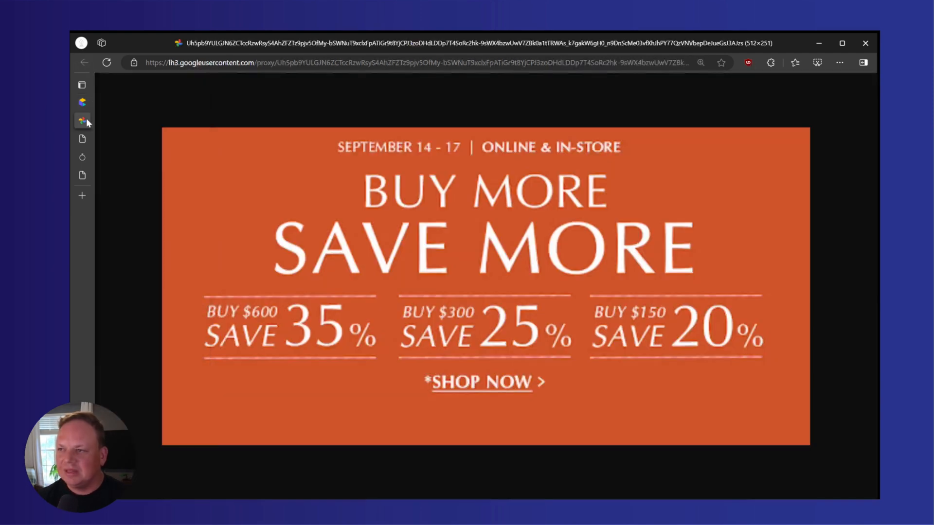
Step: Check the tier's percentage on the promotion banner and set the duplicate's discount value to 25
click(86, 120)
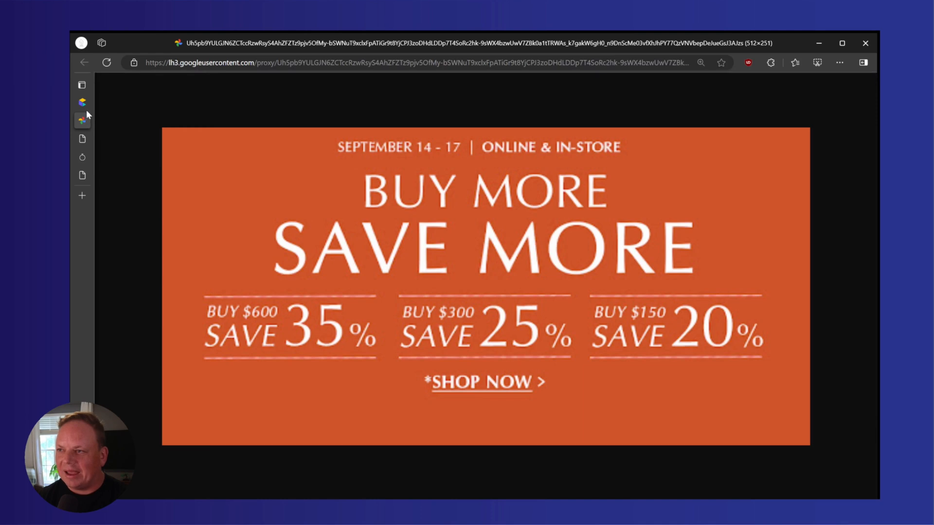
click(84, 102)
scroll(324, 311, down, 5)
scroll(311, 329, down, 5)
click(240, 336)
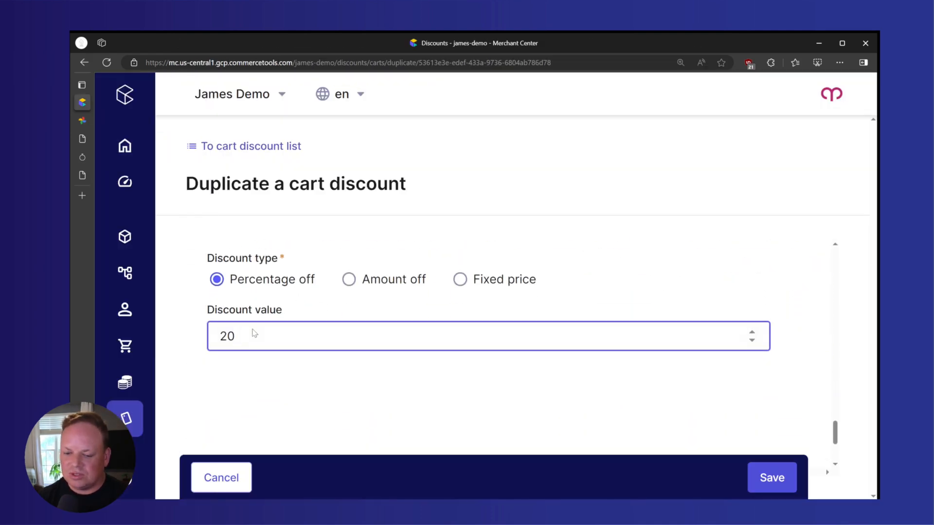
text(5)
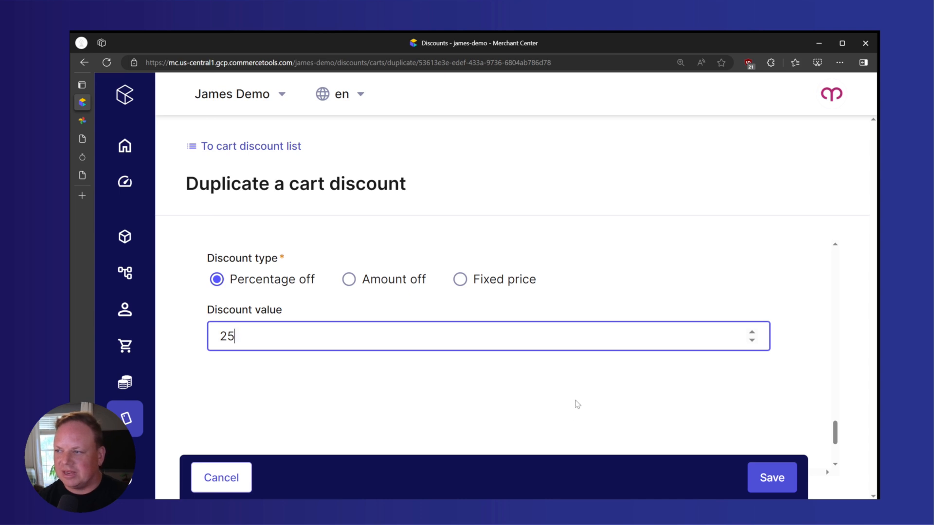
Step: Try to save the duplicated 25% cart discount
scroll(579, 383, down, 1)
scroll(579, 384, down, 2)
click(754, 475)
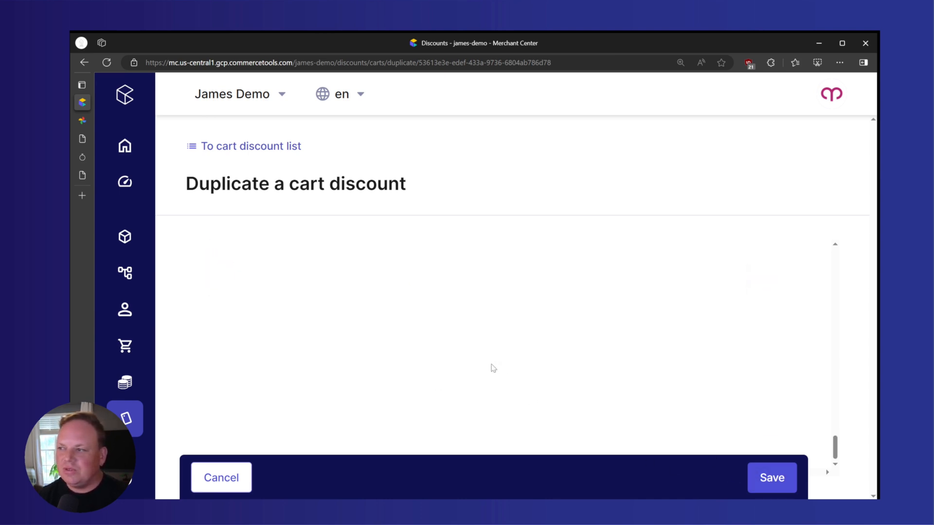
Step: Enter .1212121 as the duplicate's Rank (sortOrder) and save the cart discount
scroll(481, 364, up, 5)
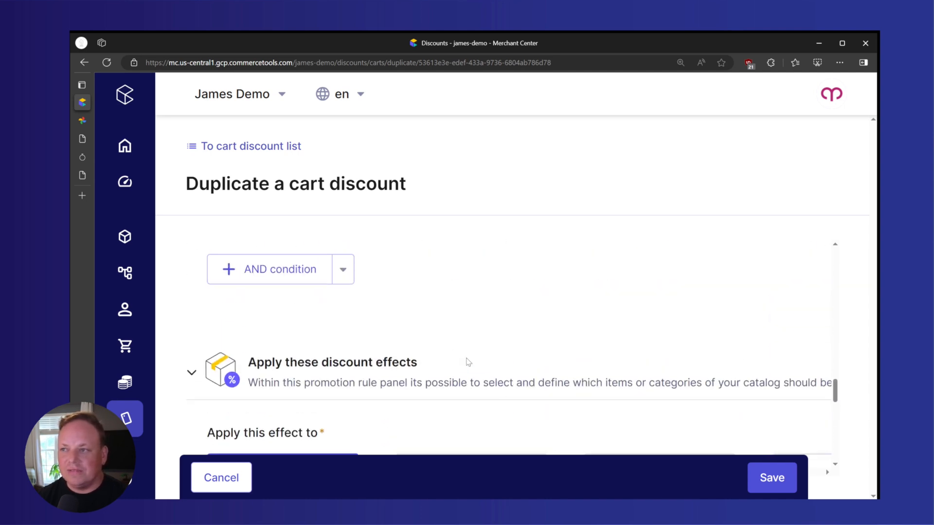
scroll(467, 364, up, 8)
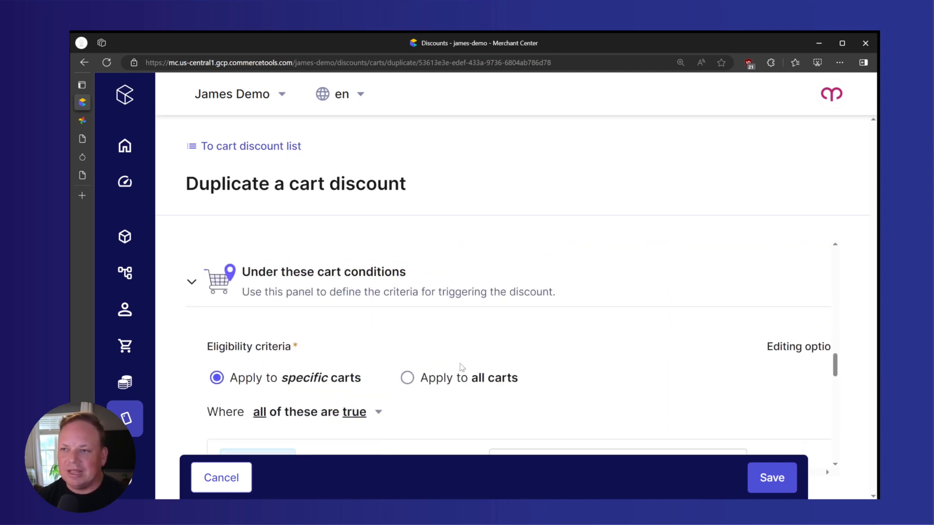
scroll(459, 368, up, 3)
click(350, 296)
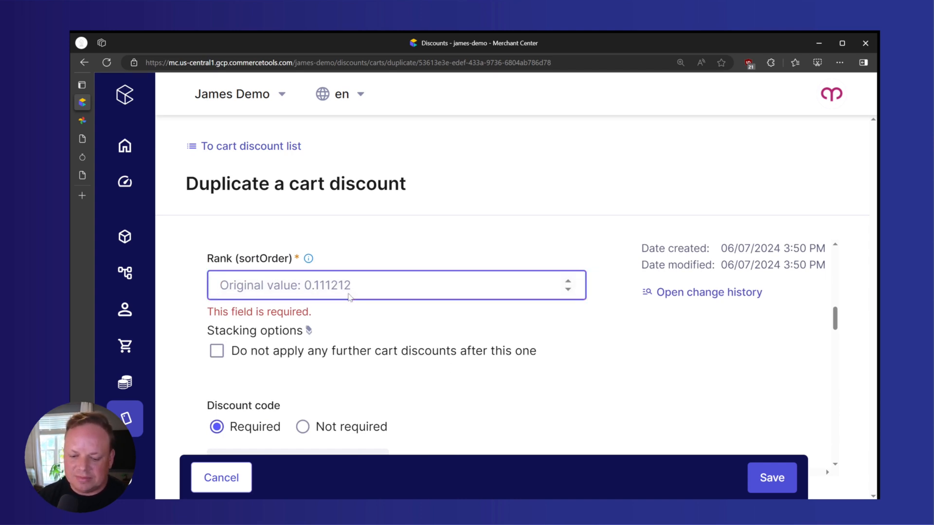
text(.1212121)
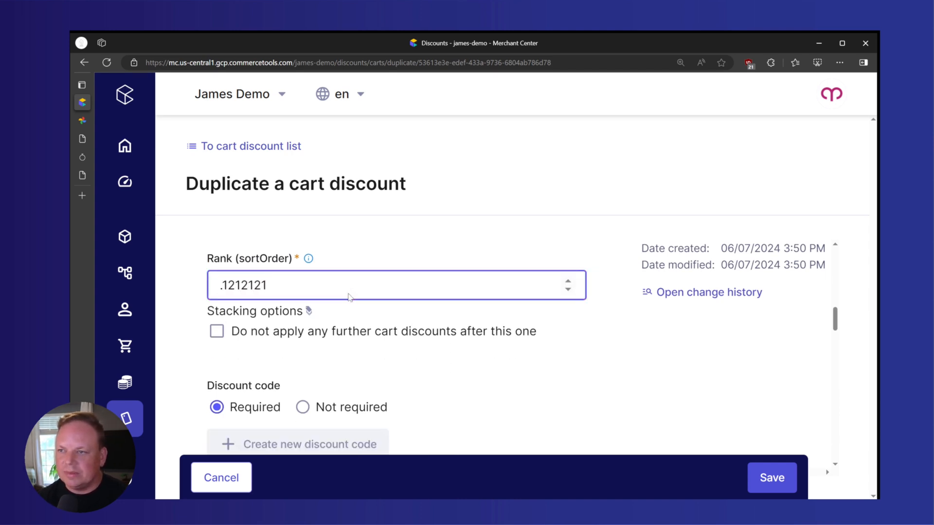
click(757, 471)
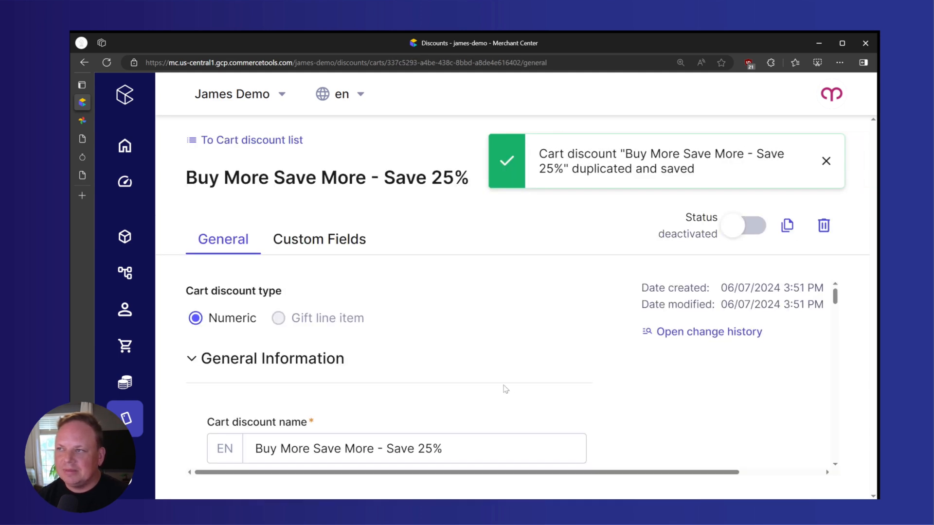
Step: Review the saved Save 25% cart discount's general settings and cart conditions
scroll(389, 359, down, 3)
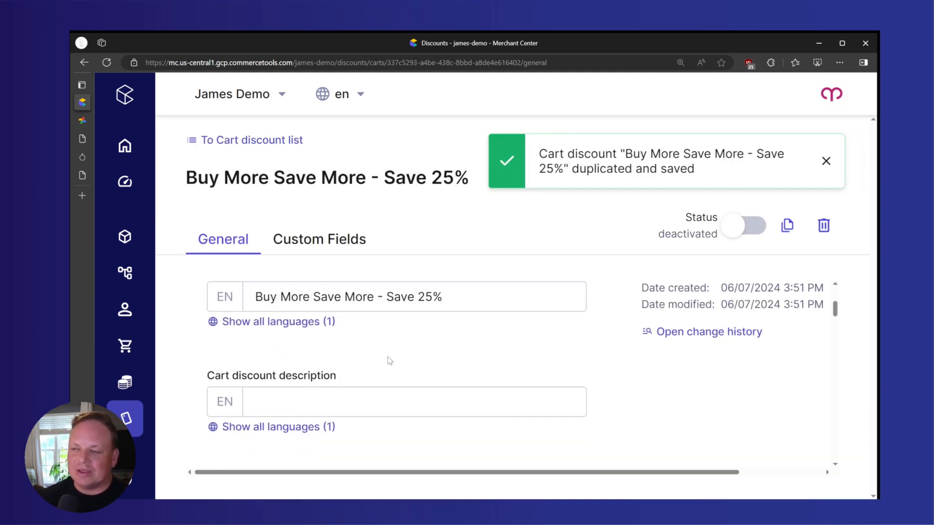
scroll(390, 360, down, 10)
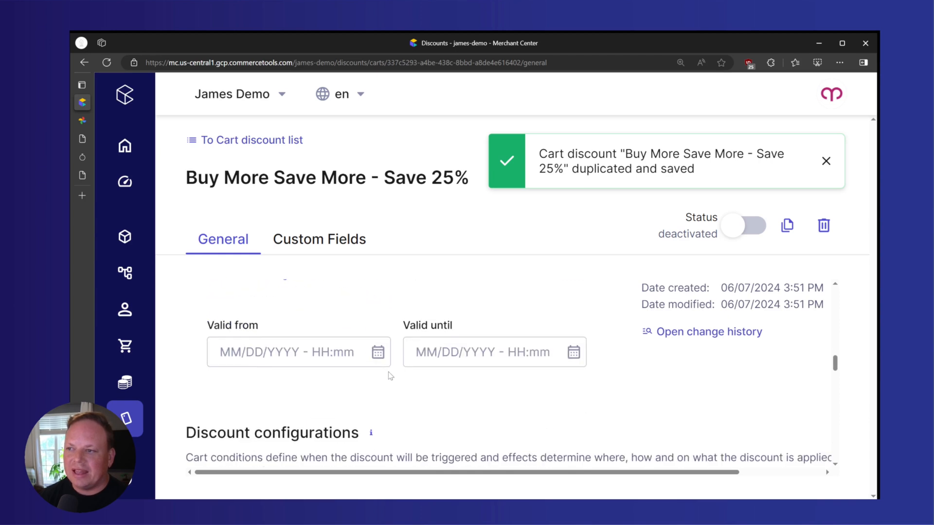
scroll(389, 376, down, 6)
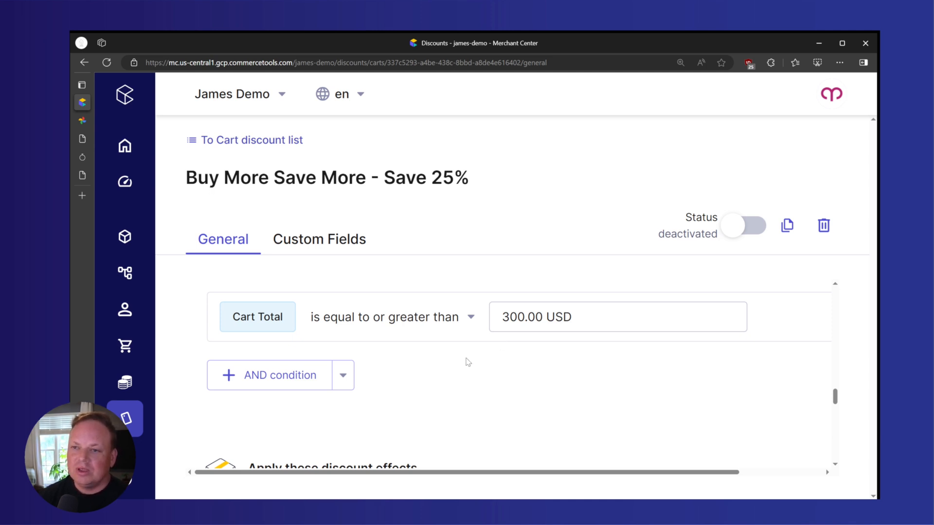
scroll(447, 371, up, 6)
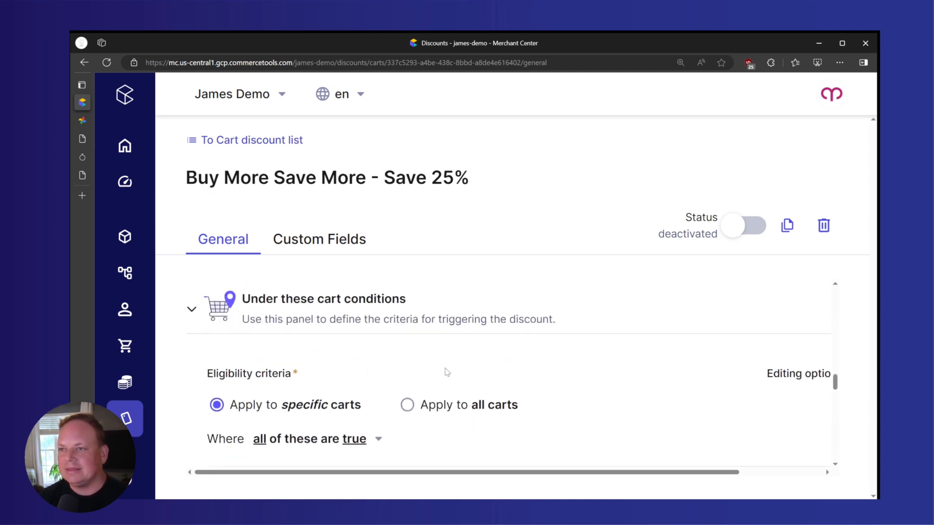
Step: Add a second AND condition to the Save 25% discount's cart conditions, with Cart Total set to "is less than"
scroll(424, 375, up, 8)
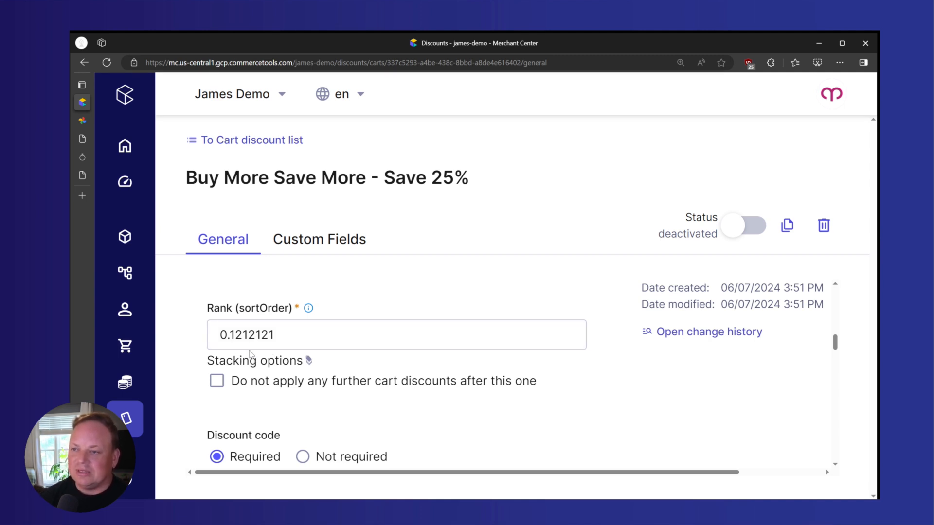
scroll(260, 362, down, 10)
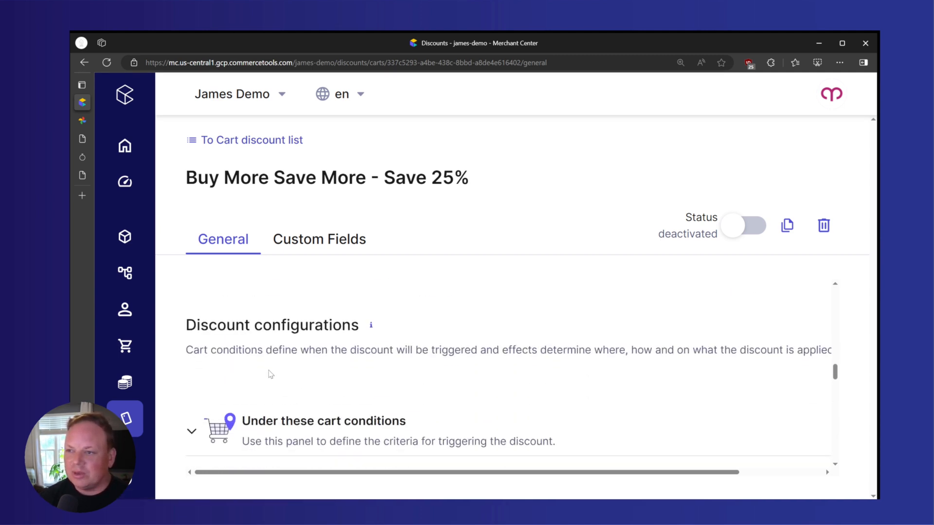
scroll(277, 381, down, 2)
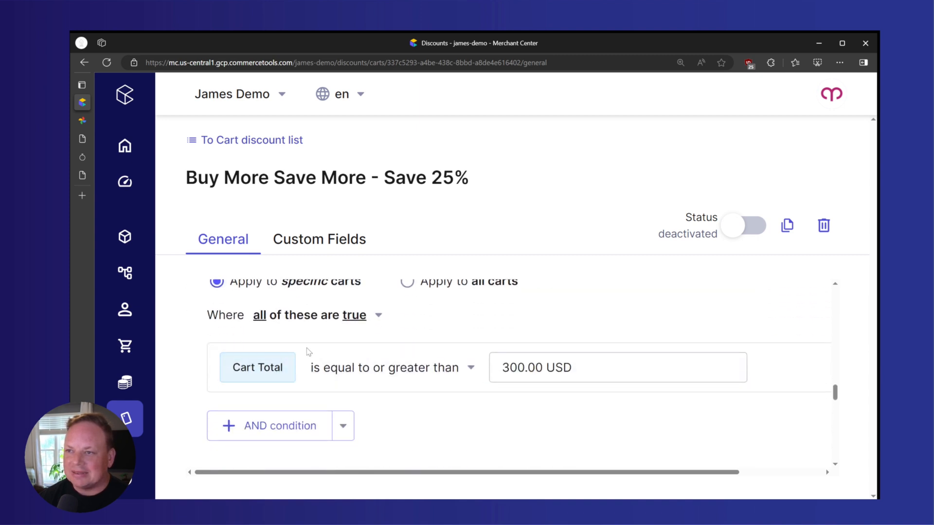
scroll(308, 353, up, 1)
scroll(301, 350, down, 1)
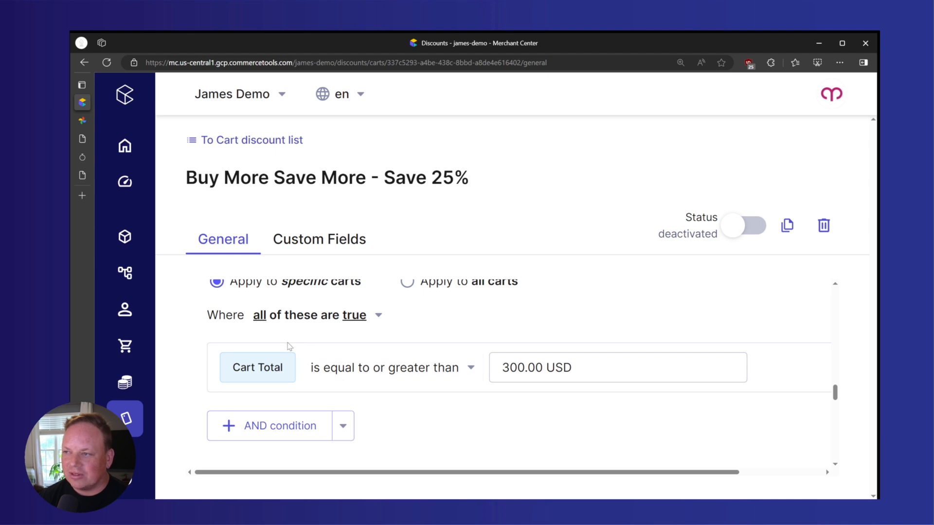
click(291, 427)
scroll(325, 394, down, 1)
click(332, 389)
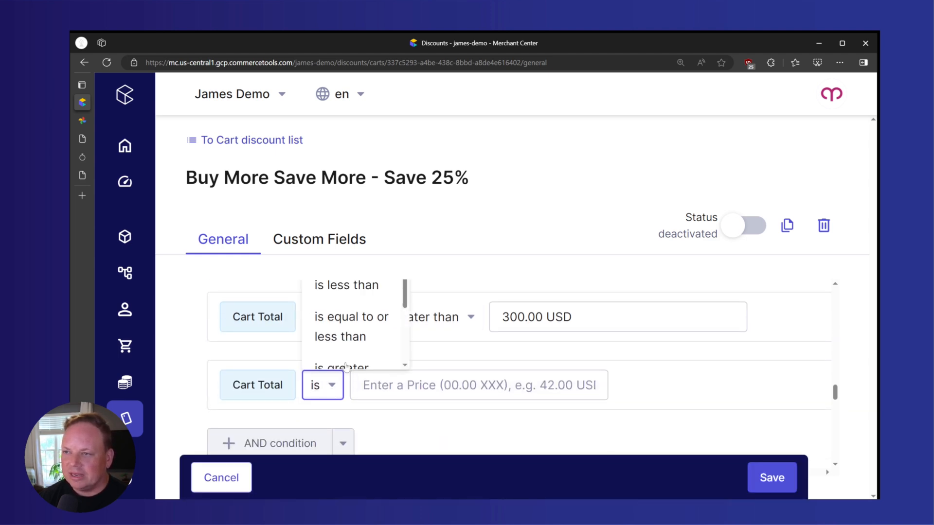
click(366, 292)
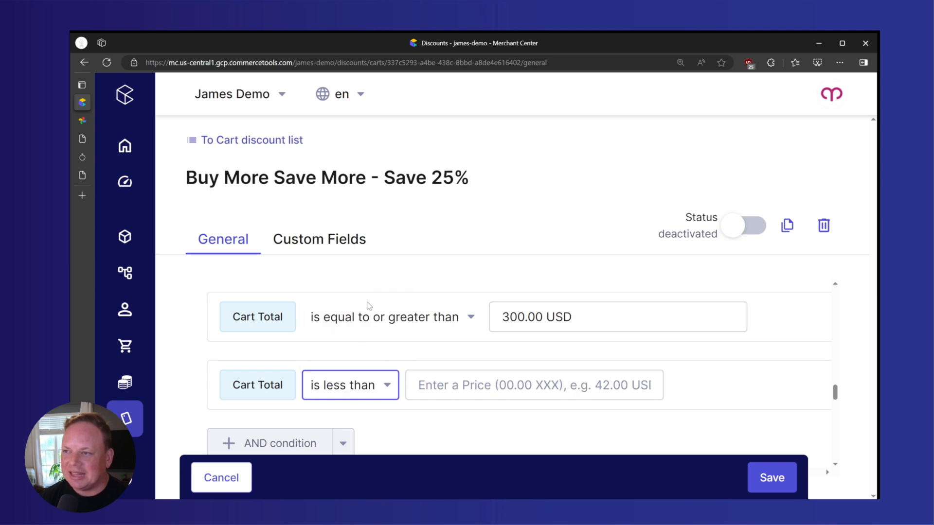
Step: Check the next tier's threshold on the promotion banner, enter 600.00 USD as the less-than limit, and save the Save 25% discount
click(82, 122)
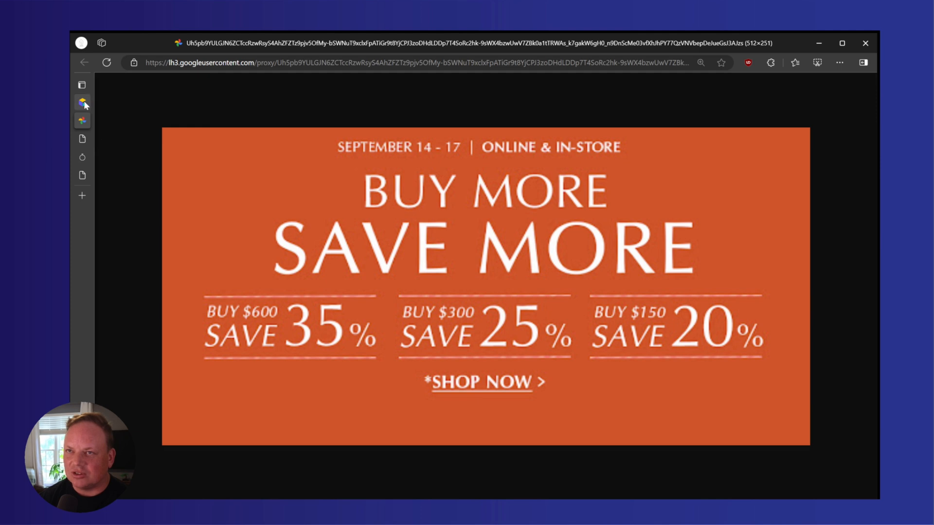
click(82, 103)
click(469, 381)
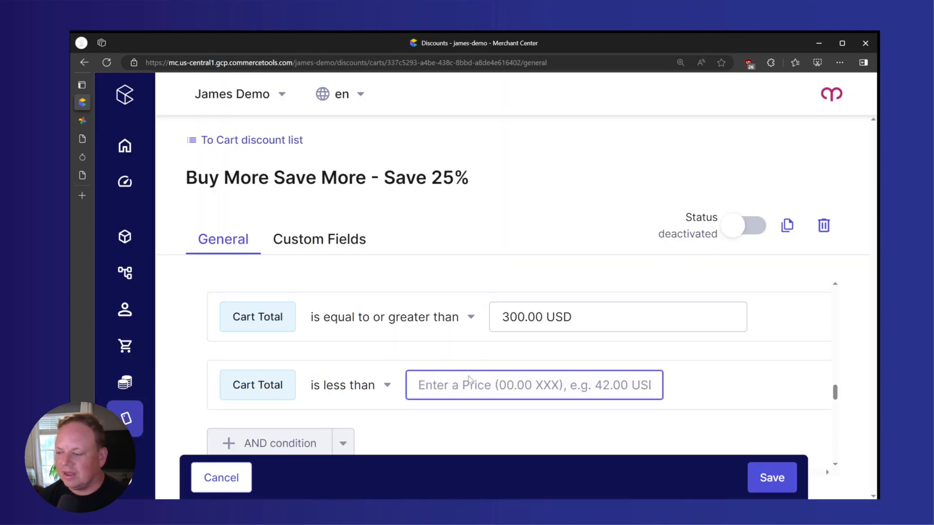
text(600.)
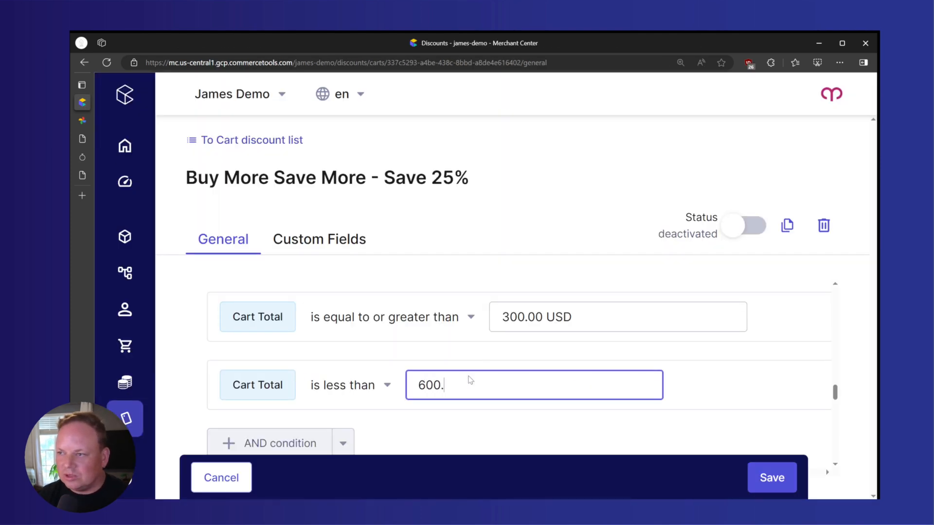
text(00 USD)
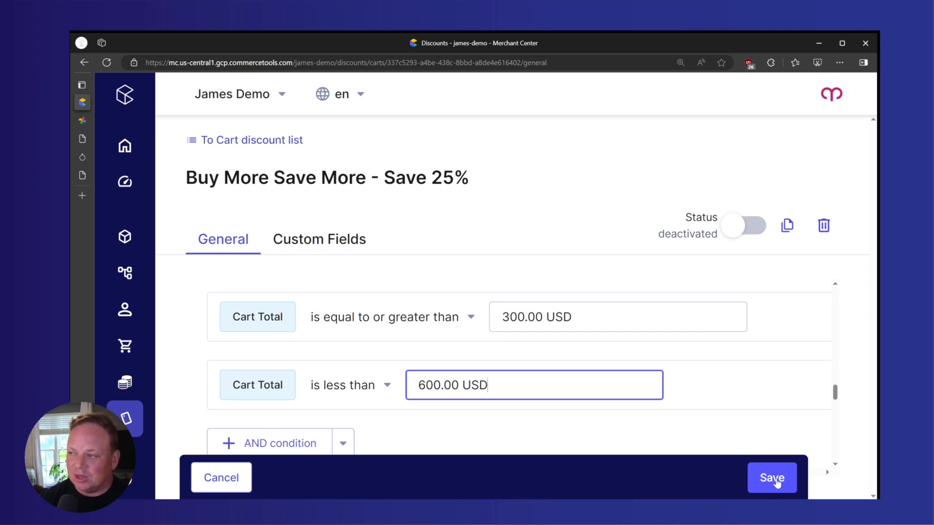
click(772, 481)
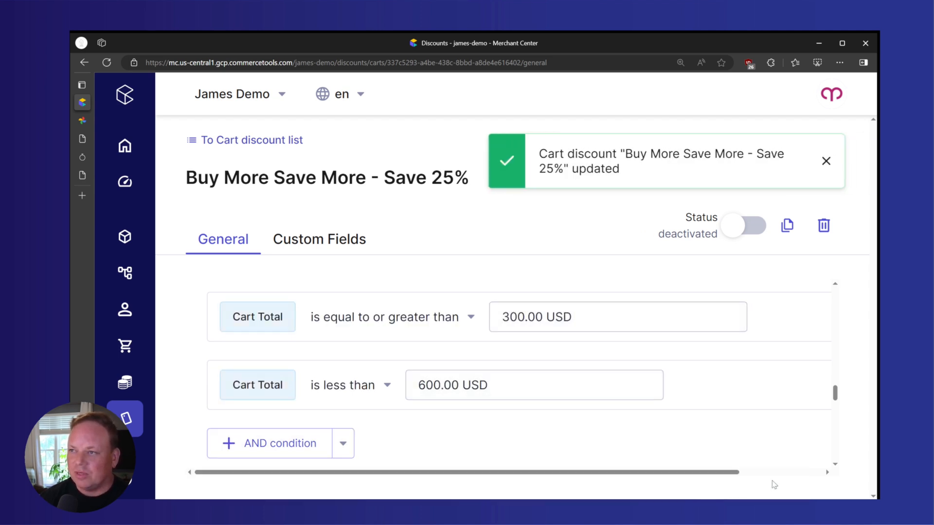
Step: Return to the cart discount list and open the cart conditions of "Buy More Save More - Save 20%"
click(263, 142)
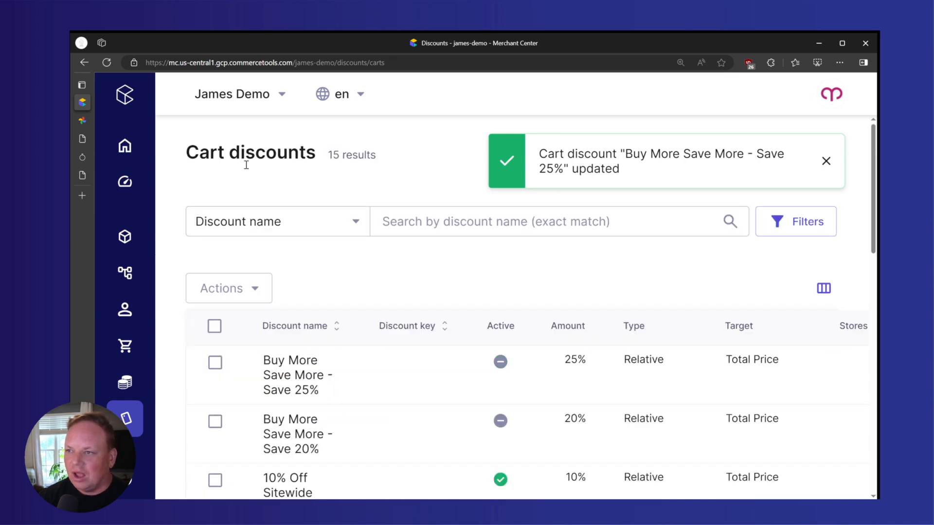
click(321, 428)
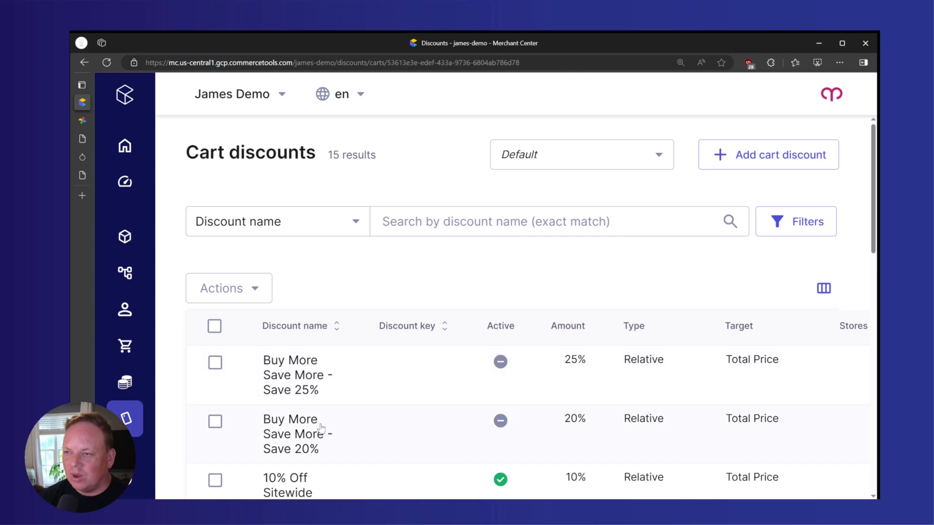
scroll(398, 354, down, 10)
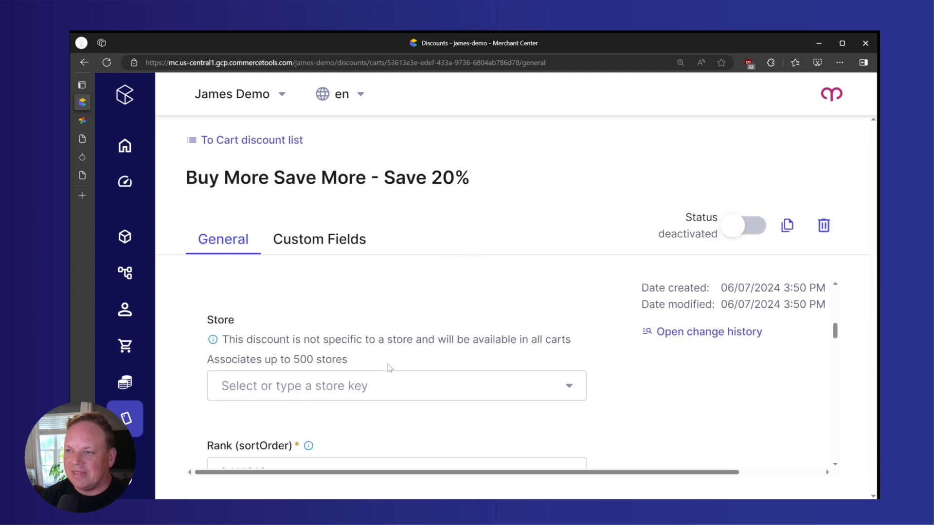
scroll(363, 365, down, 10)
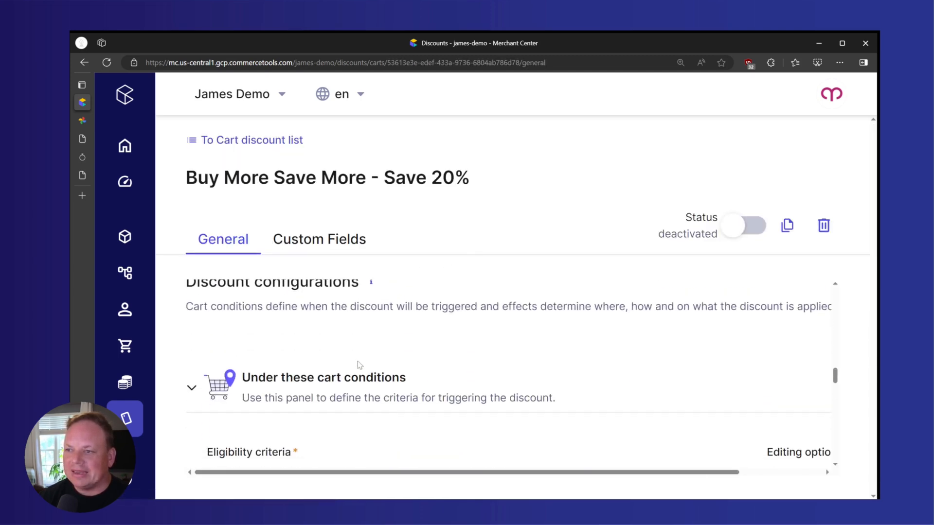
scroll(356, 369, down, 2)
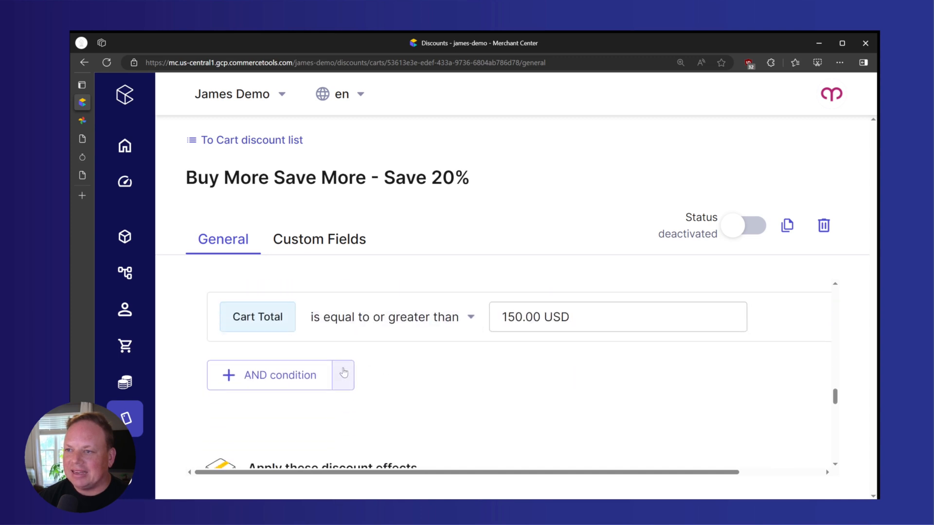
Step: Add an AND condition that Cart Total is less than 300.00 USD and save the Save 20% discount
click(306, 375)
click(317, 393)
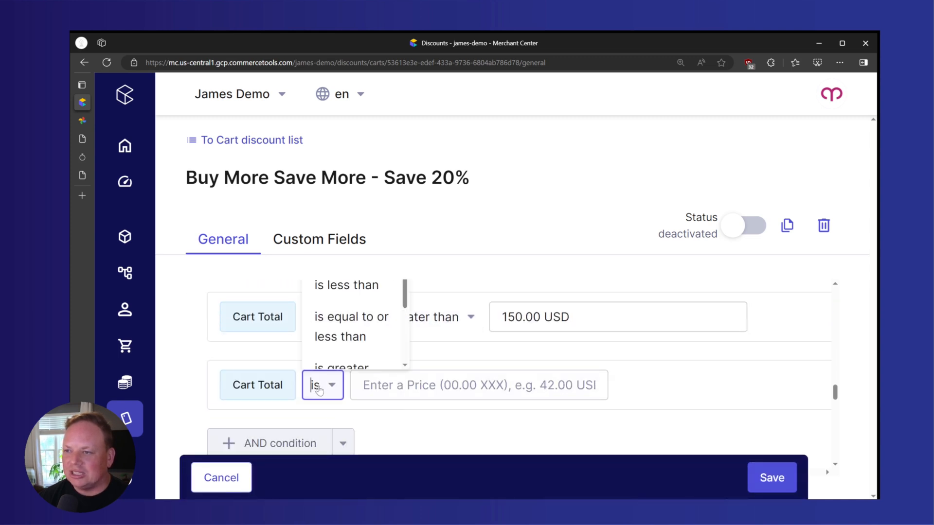
click(361, 292)
click(440, 394)
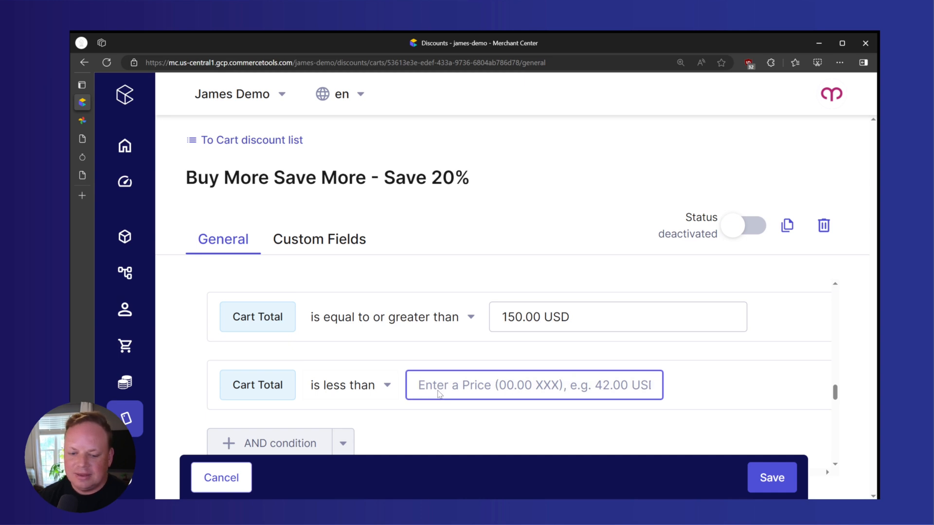
text(300.00 USD)
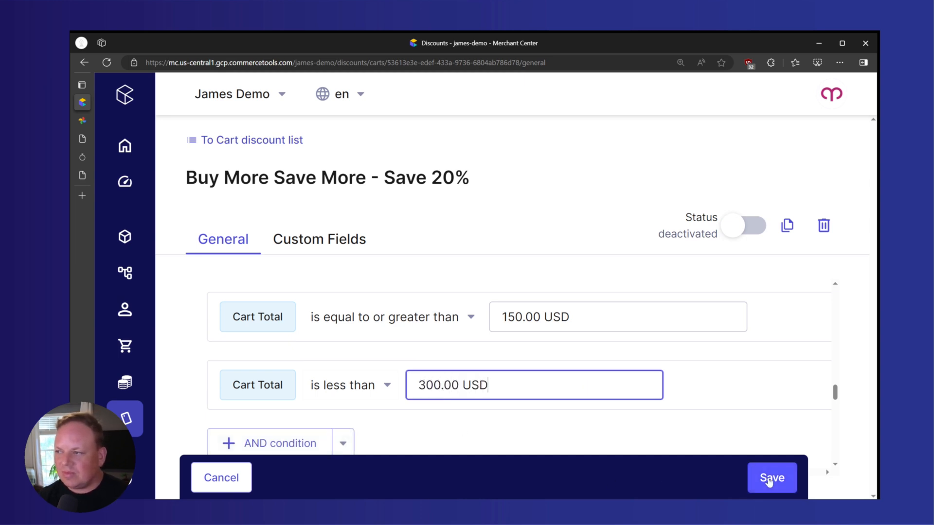
click(771, 477)
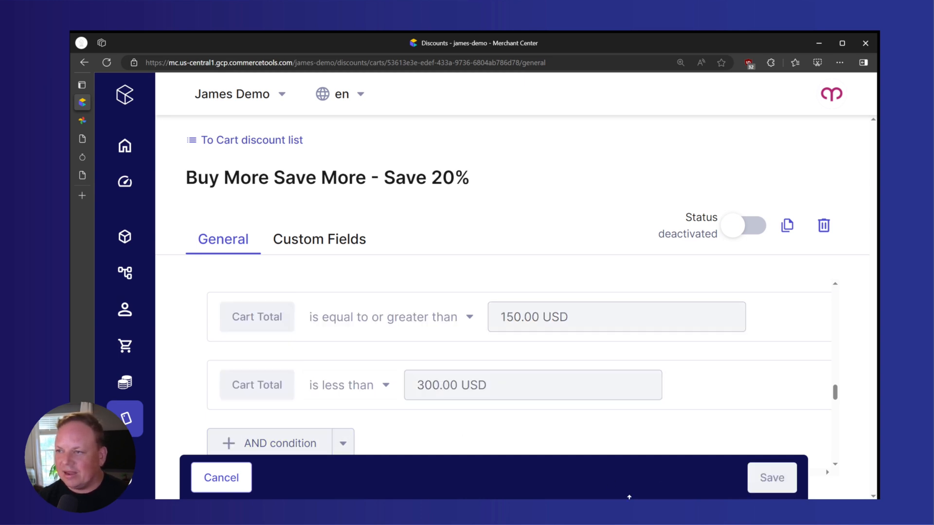
Step: Duplicate the Save 20% cart discount
scroll(666, 378, up, 5)
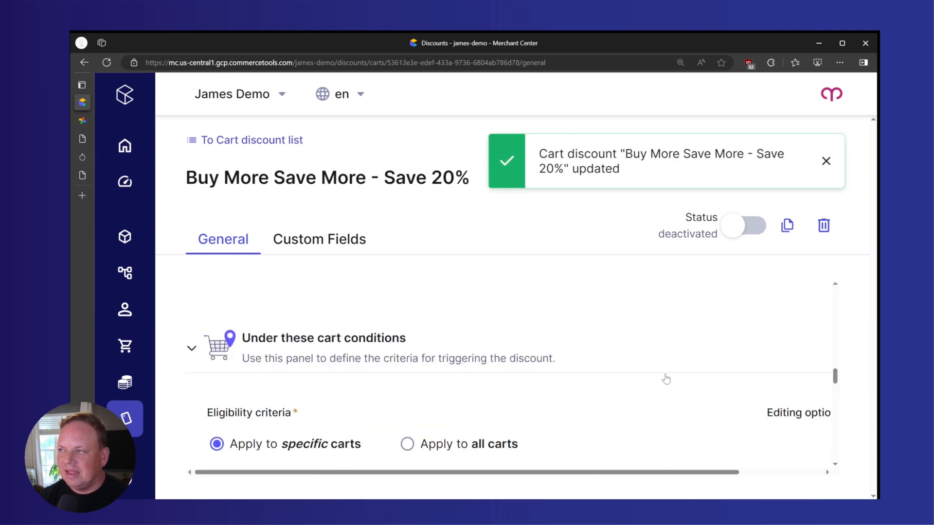
click(787, 223)
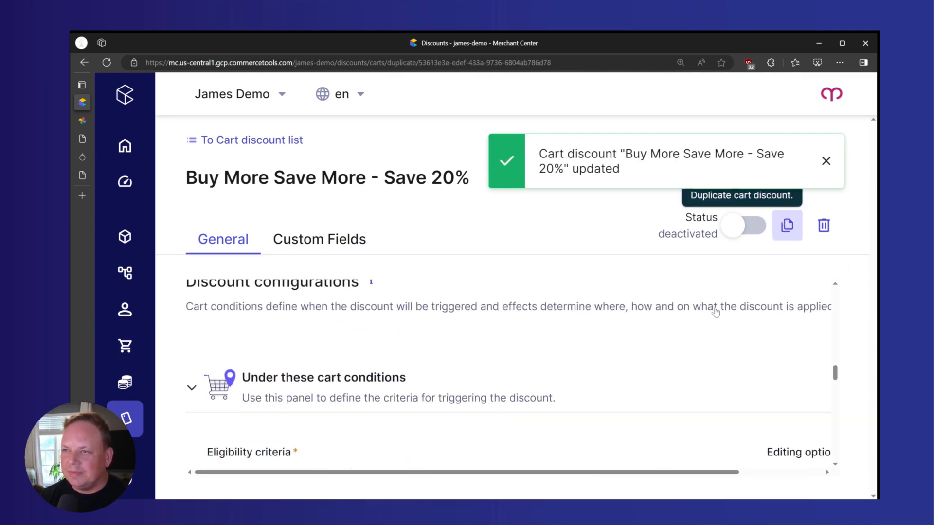
scroll(406, 326, down, 2)
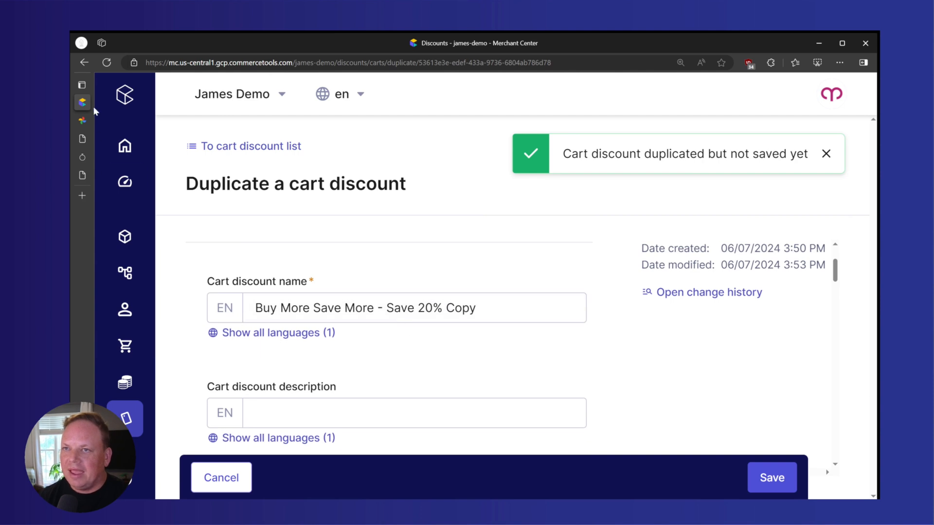
Step: Check the highest tier on the promotion banner and rename the duplicate "Buy More Save More - Save 35%"
click(83, 122)
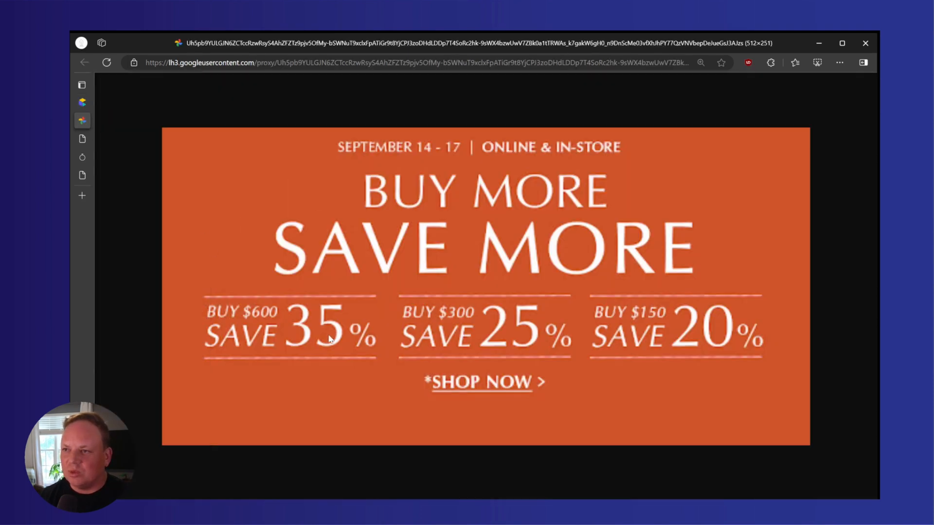
click(82, 103)
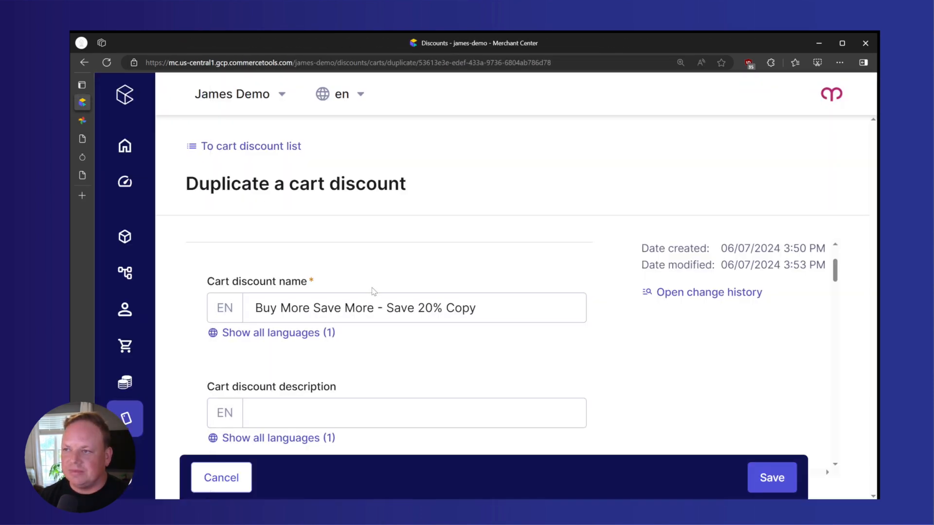
double_click(425, 308)
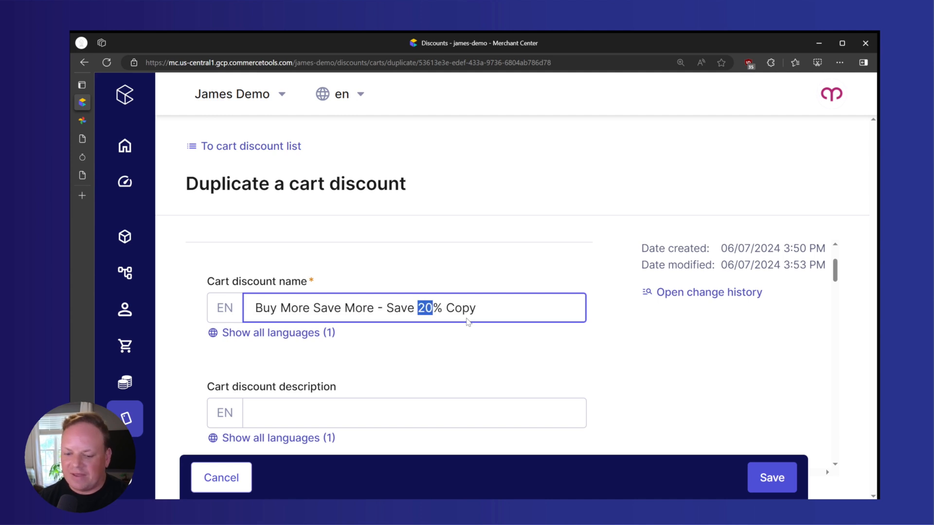
text(45)
key(BackSpace)
key(BackSpace)
text(35)
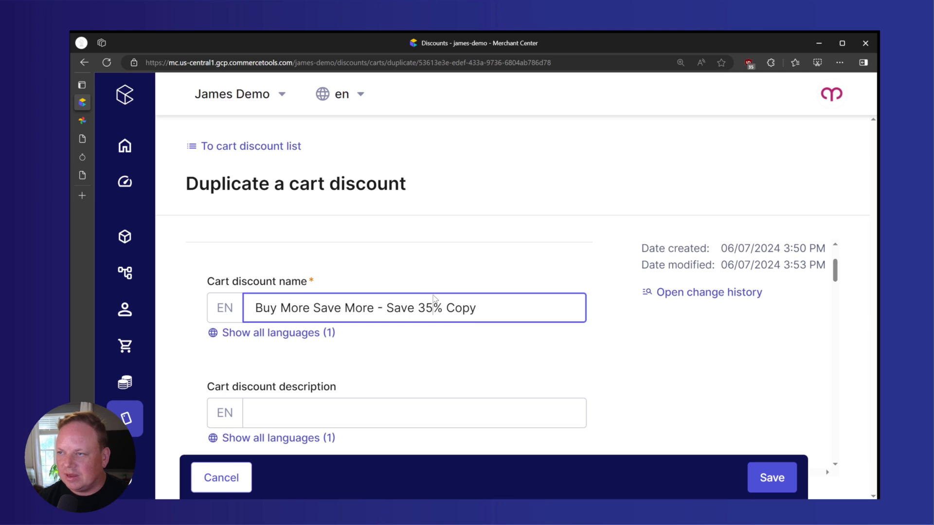
drag(442, 308, 538, 325)
key(BackSpace)
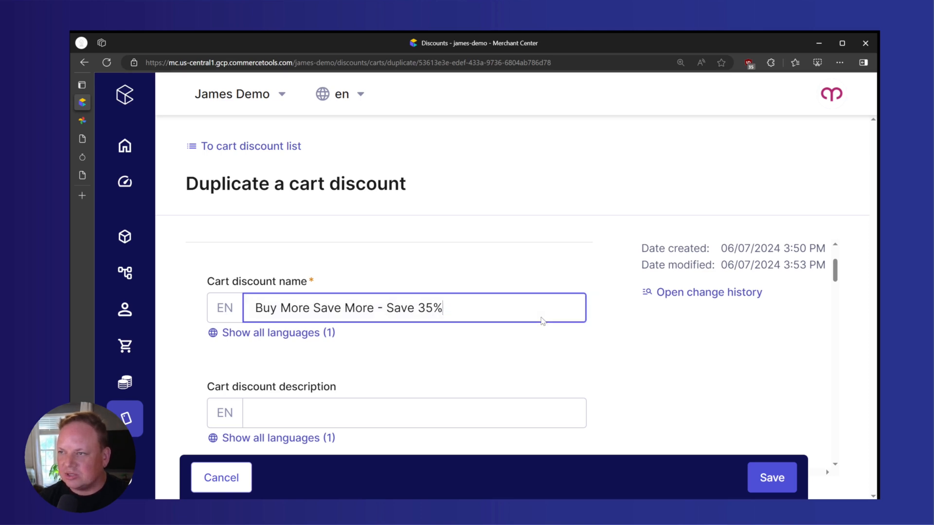
Step: Set the duplicate's Rank (sortOrder) to 0.234234234
scroll(410, 348, down, 4)
scroll(408, 332, down, 5)
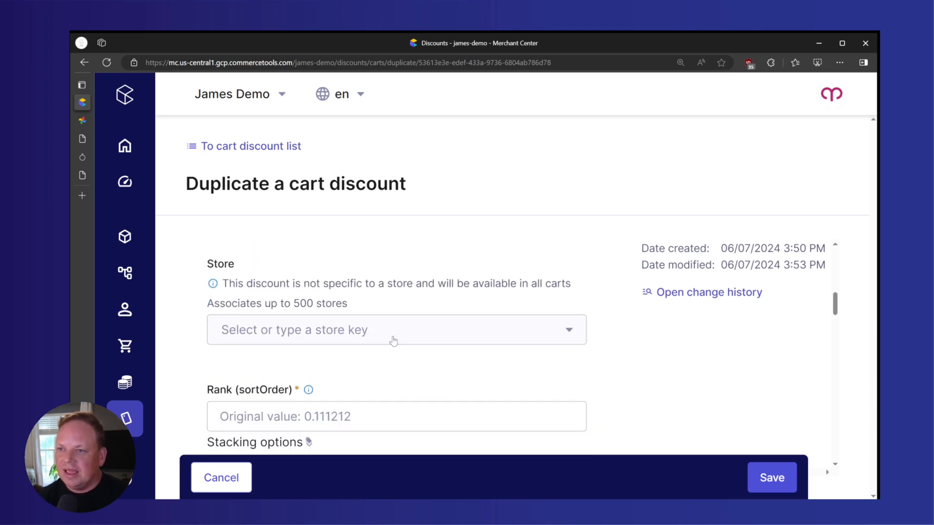
click(314, 299)
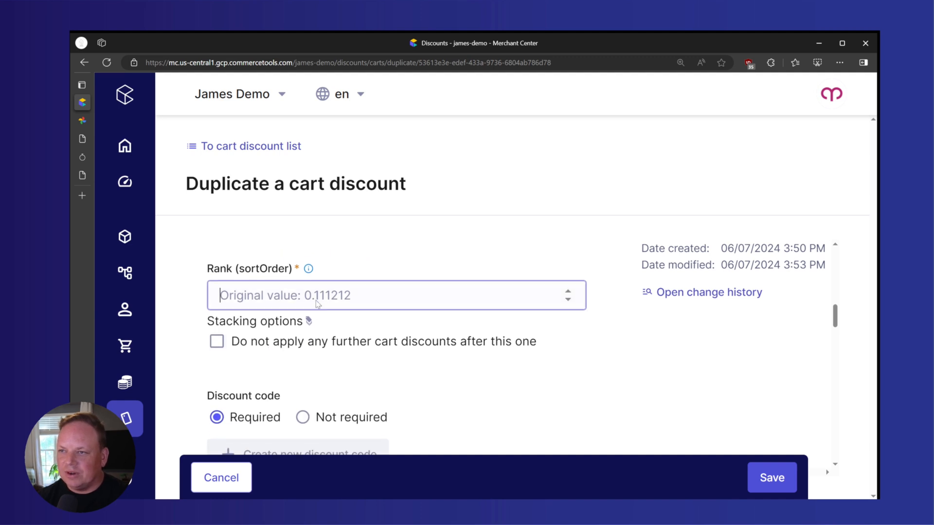
text(0.)
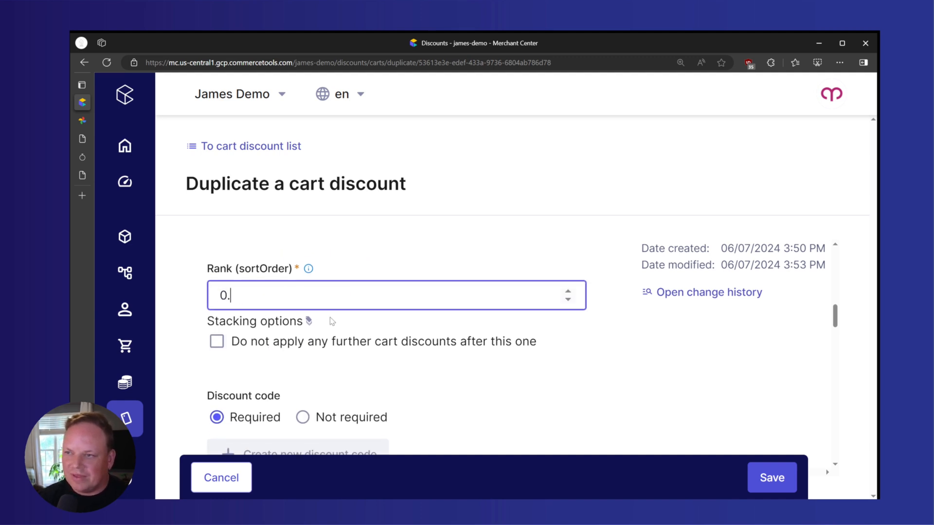
text(234234234)
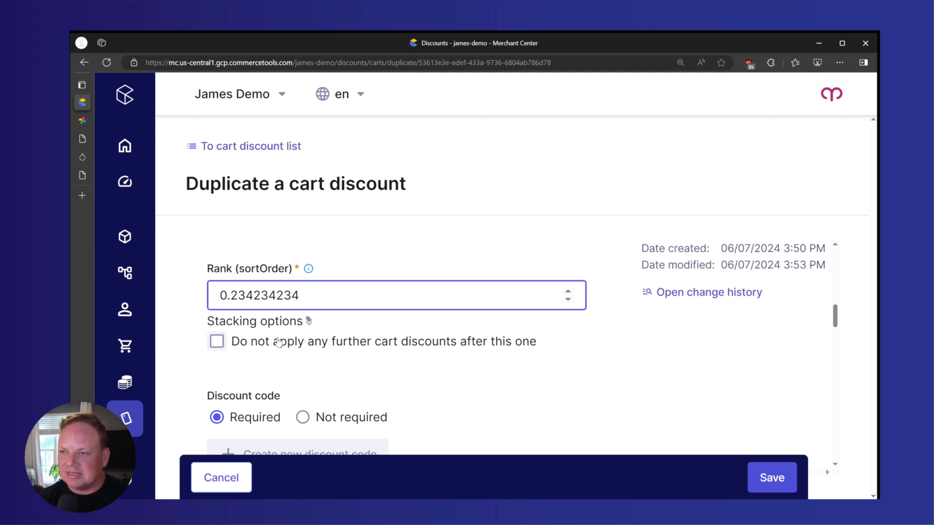
Step: Set the minimum Cart Total to 600.00 USD, matching the banner's highest tier, and remove the "is less than" Cart Total condition
scroll(350, 349, down, 3)
scroll(346, 341, down, 8)
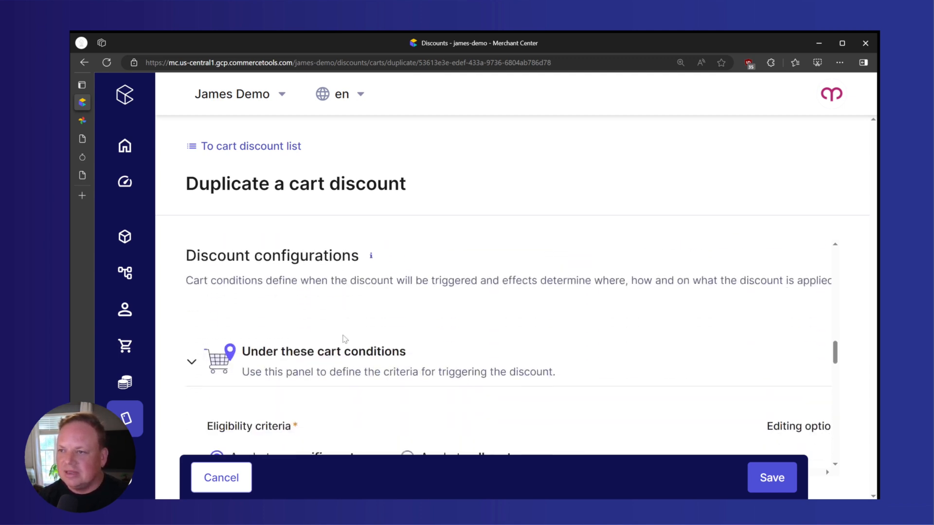
scroll(344, 339, down, 2)
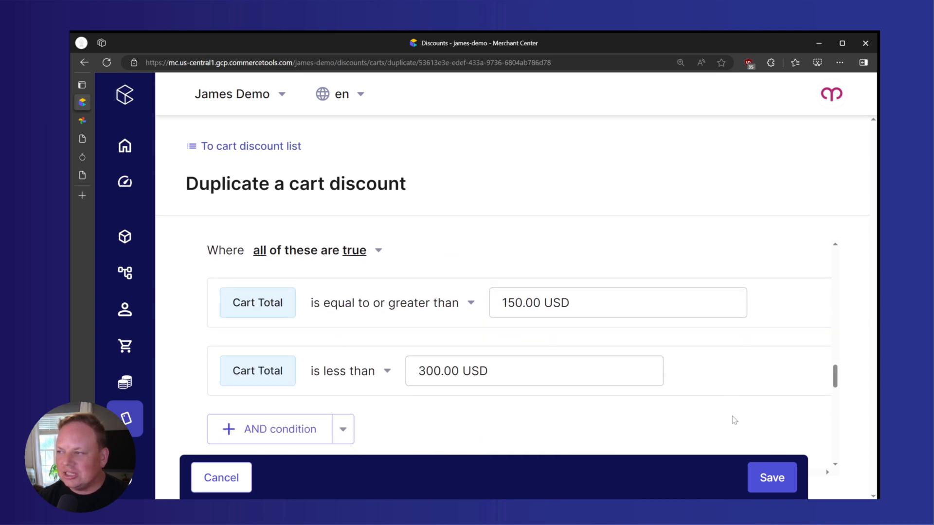
scroll(730, 413, right, 2)
scroll(456, 374, left, 2)
scroll(456, 374, left, 1)
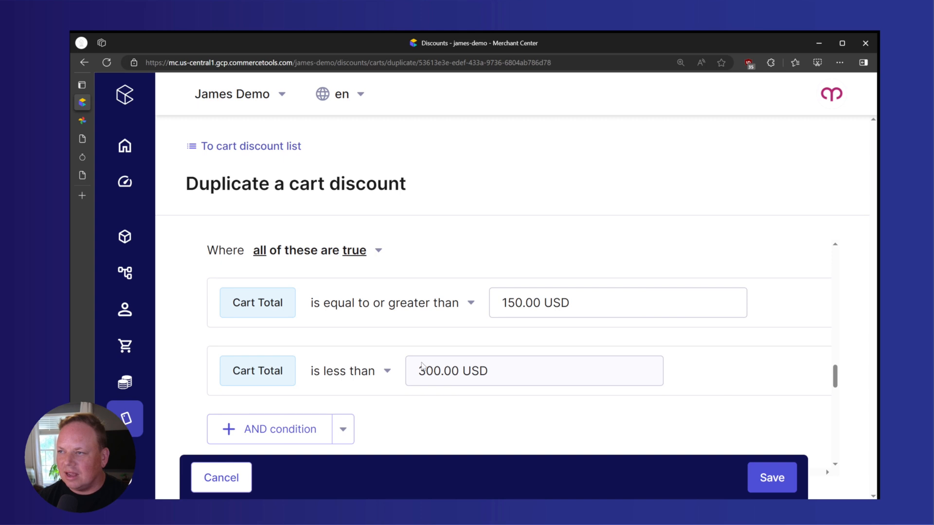
click(90, 126)
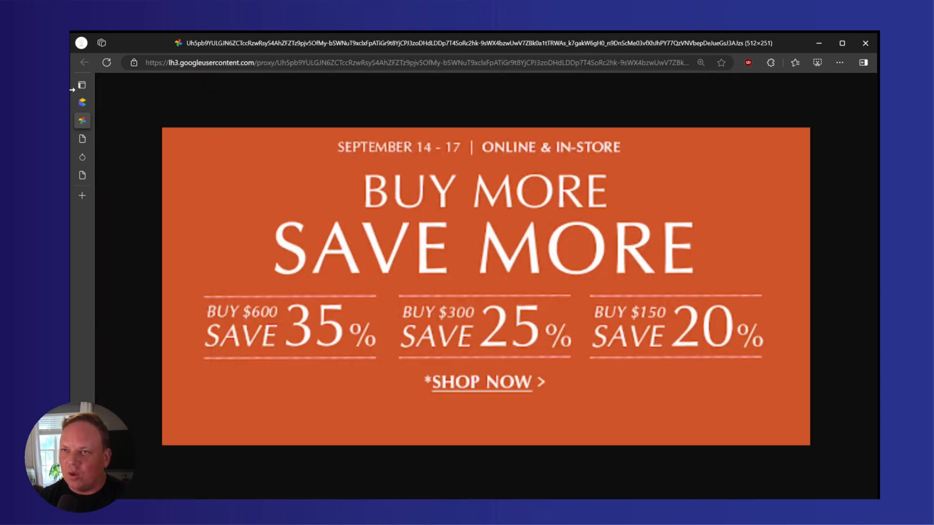
click(82, 102)
click(524, 304)
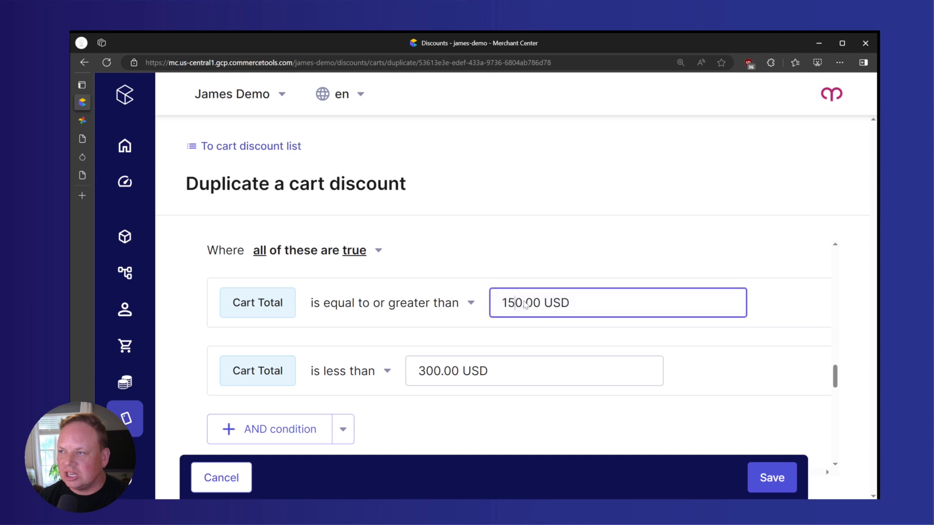
key(BackSpace)
key(BackSpace)
text(60)
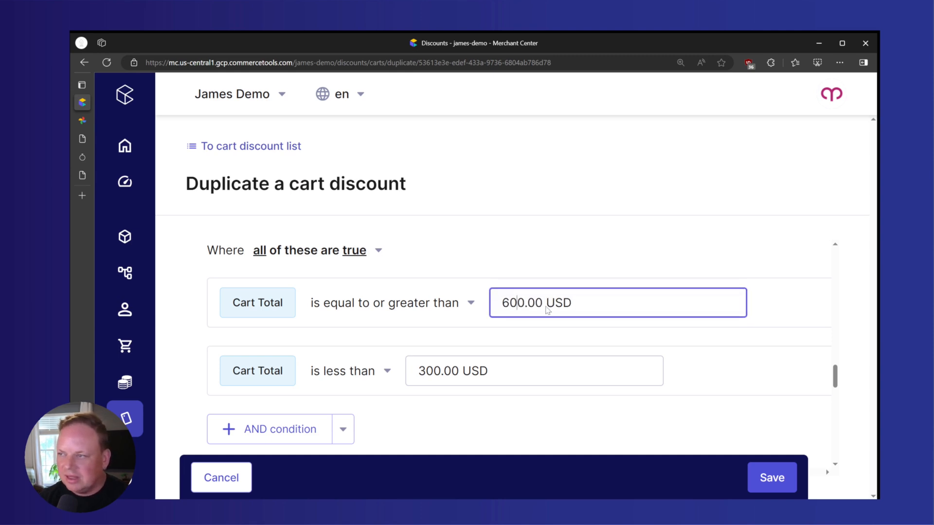
scroll(652, 384, right, 3)
click(802, 371)
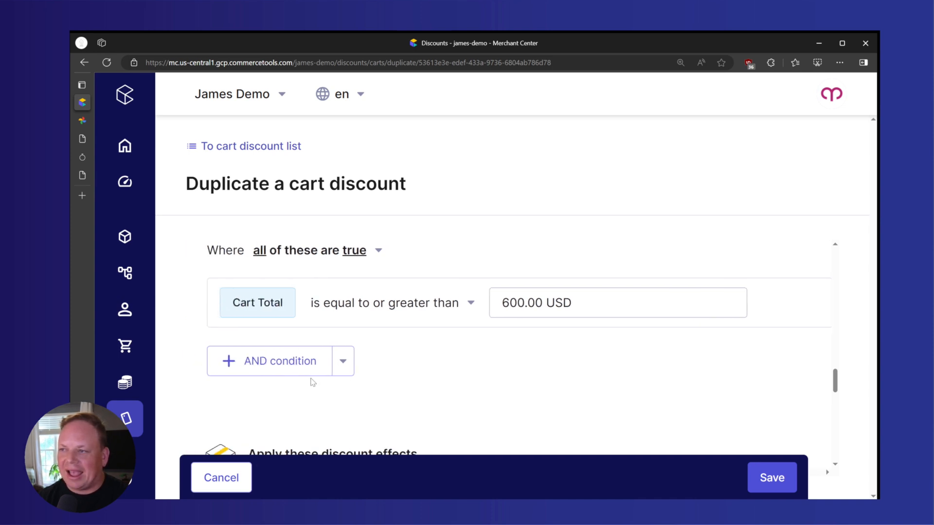
Step: Set the discount value to 35, matching the banner's highest tier, and save the duplicated cart discount
scroll(309, 358, down, 5)
scroll(331, 354, down, 3)
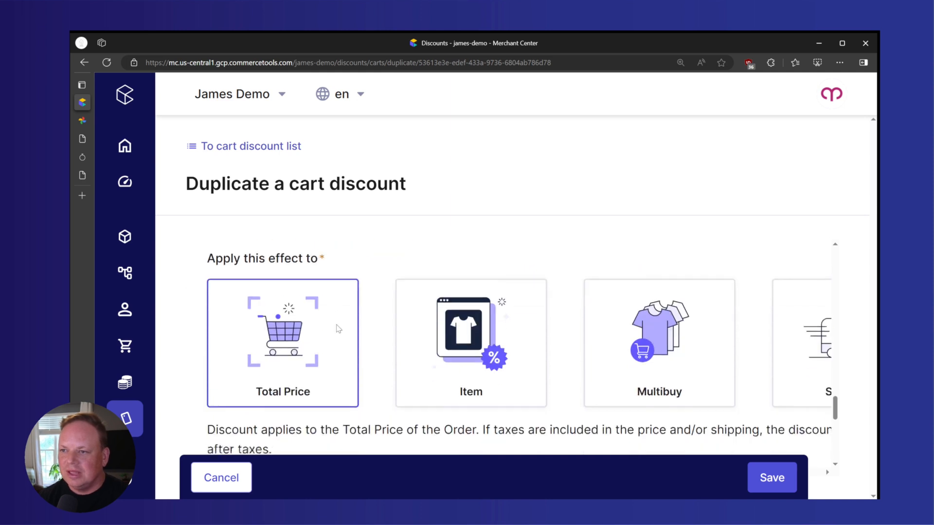
scroll(312, 326, down, 3)
scroll(309, 330, down, 1)
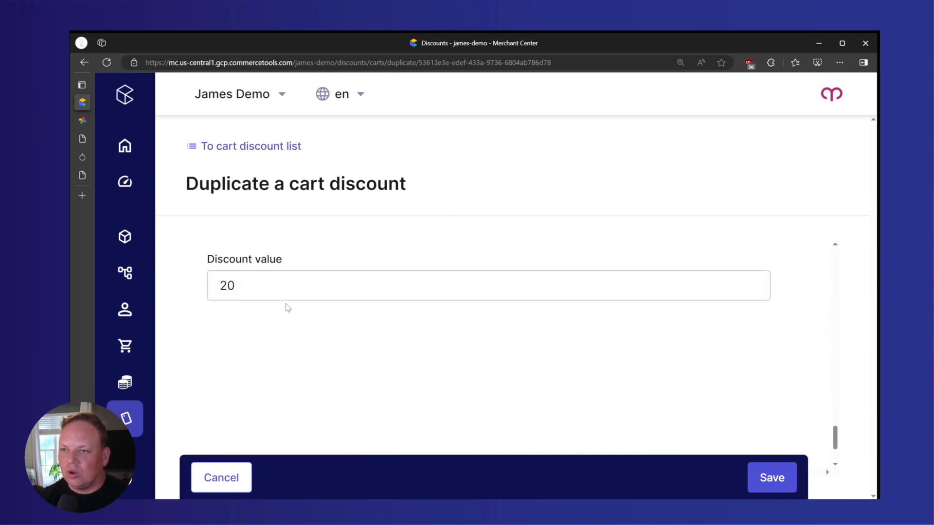
click(84, 121)
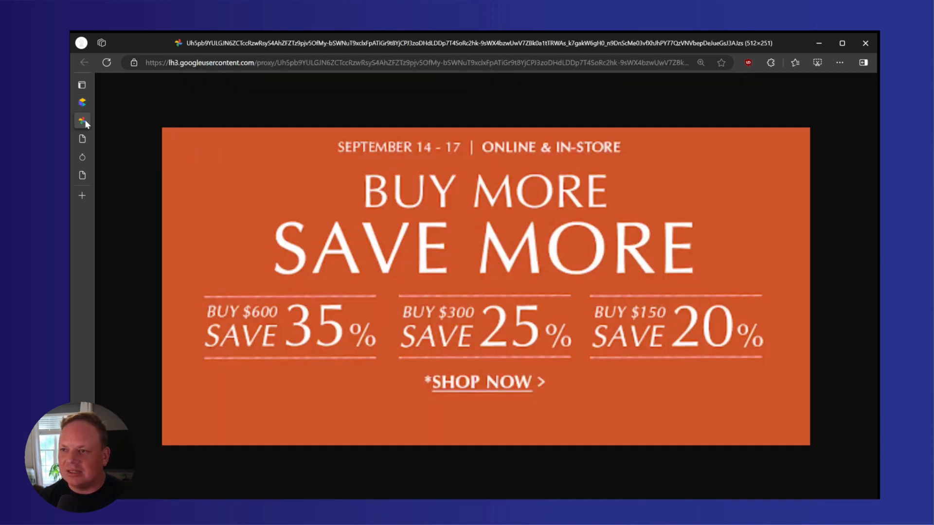
click(87, 102)
click(248, 294)
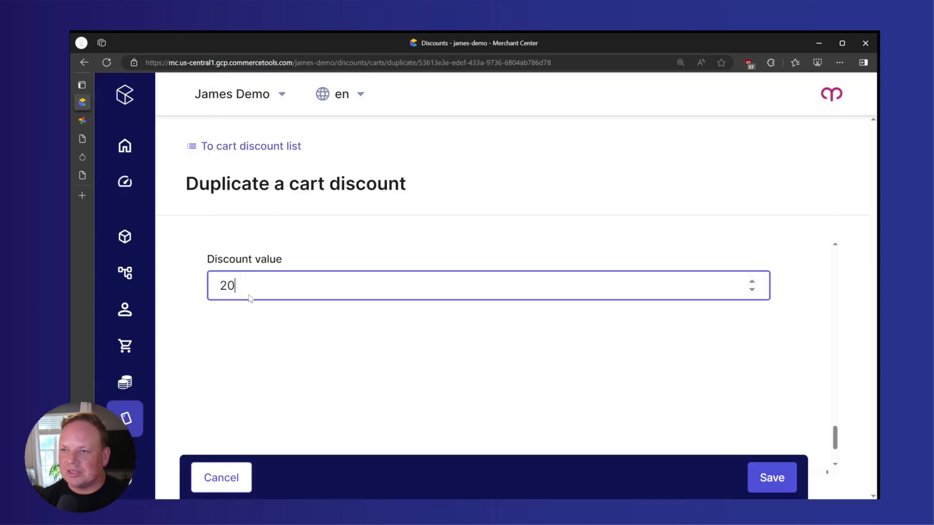
key(BackSpace)
text(35)
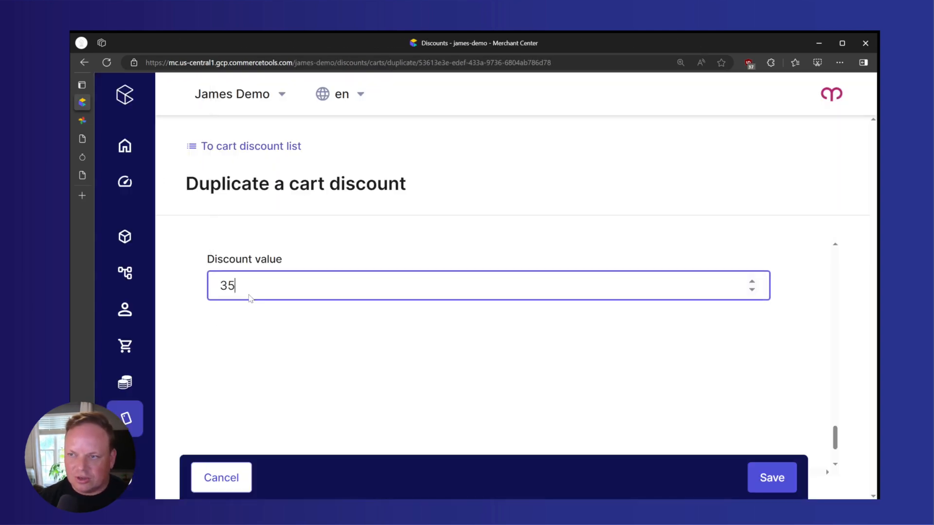
click(771, 477)
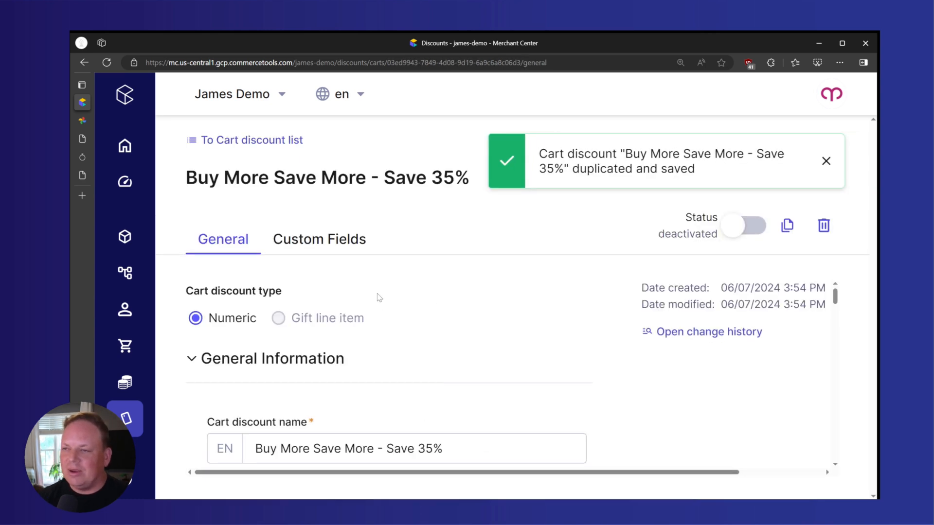
Step: Review the saved Save 35% discount's rank and cart condition, and return to the cart discount list
scroll(398, 340, down, 1)
scroll(401, 343, down, 10)
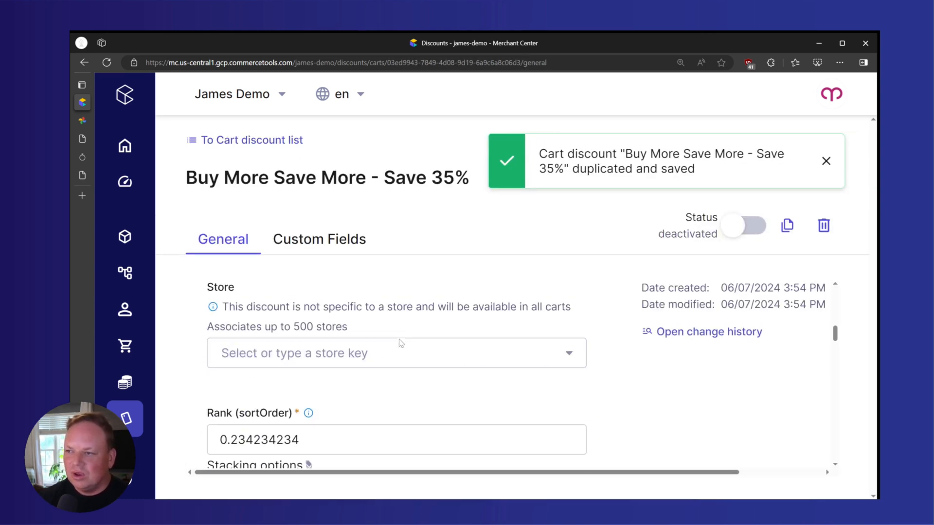
scroll(381, 351, down, 5)
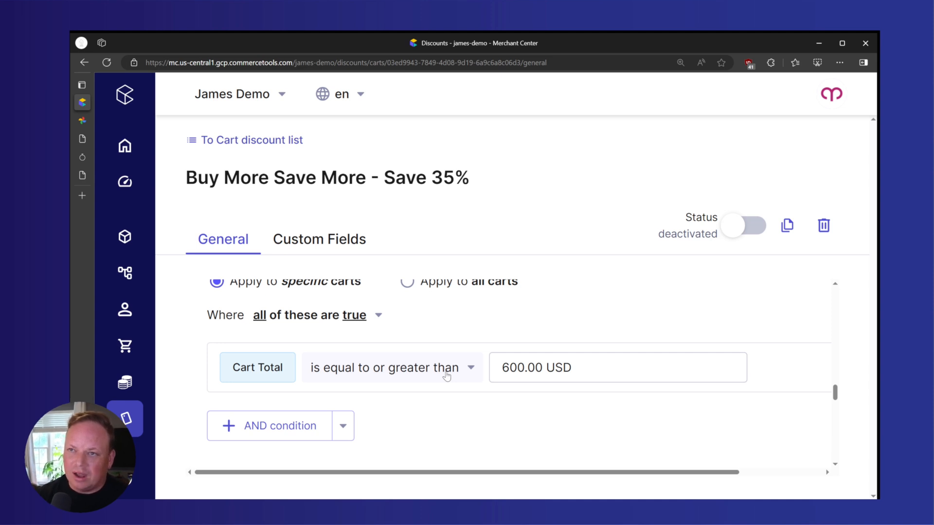
mouse_move(140, 432)
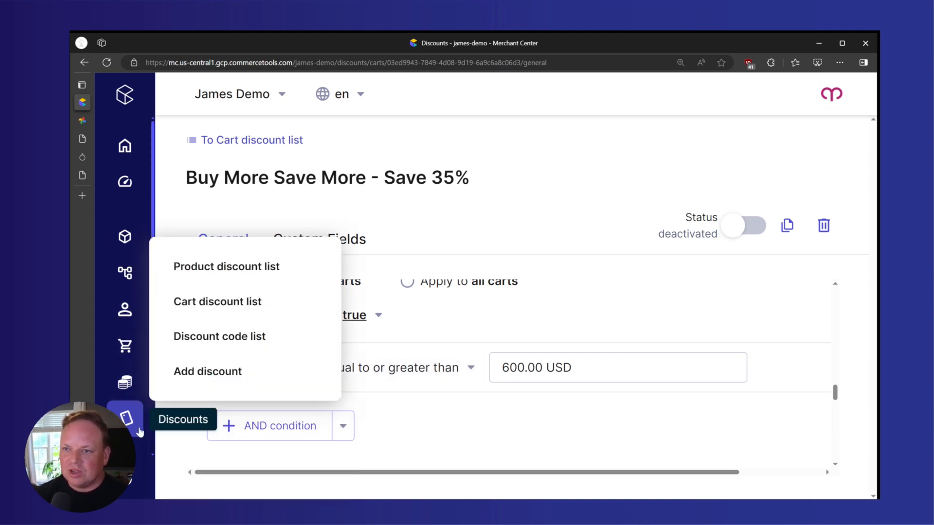
click(226, 303)
scroll(417, 337, down, 1)
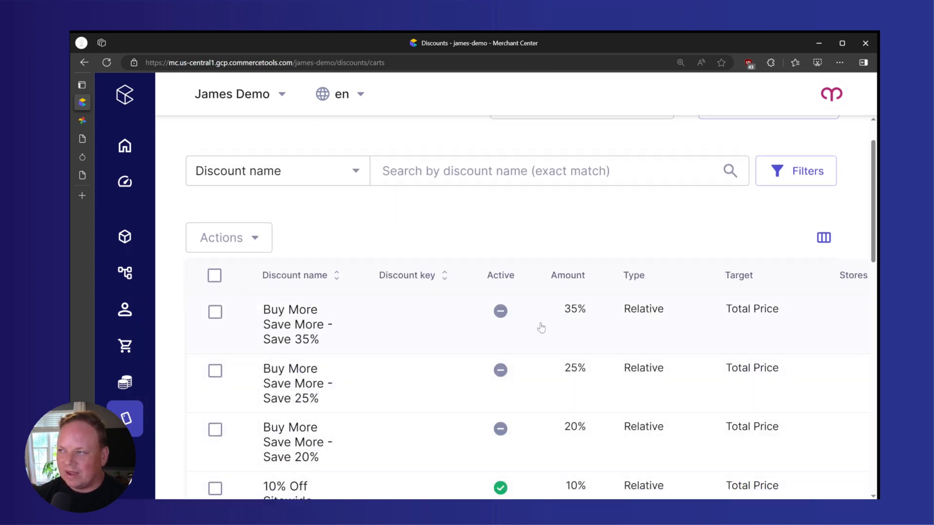
Step: Activate the Buy More Save More cart discounts for Save 35%, Save 25% and Save 20% together
click(215, 313)
click(215, 371)
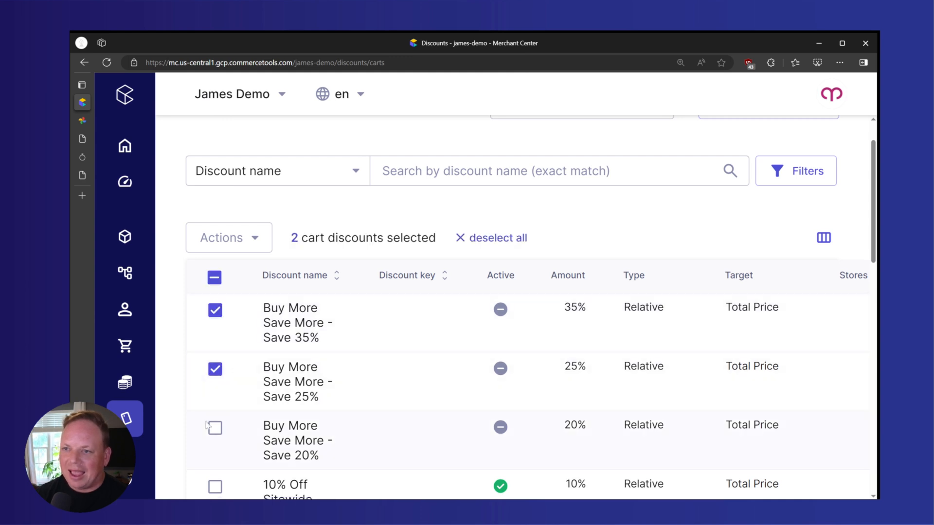
click(214, 429)
click(249, 245)
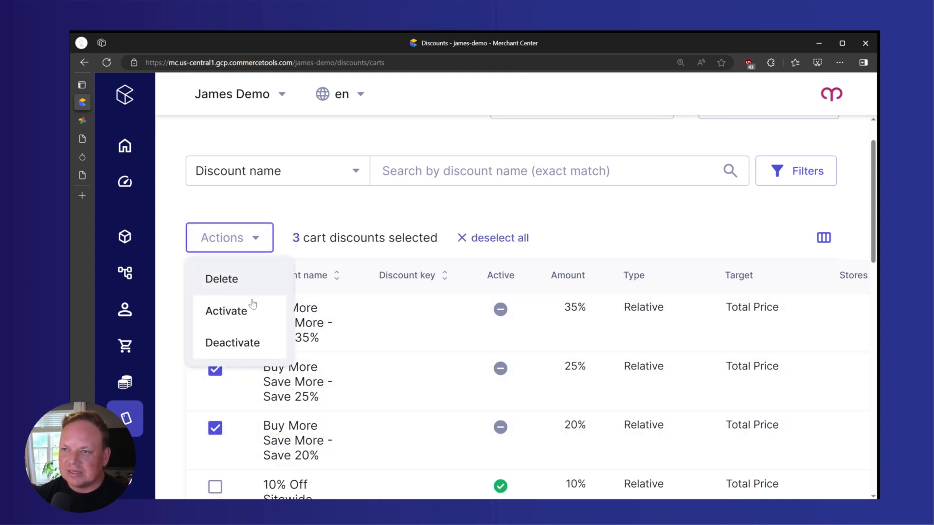
click(247, 314)
click(701, 363)
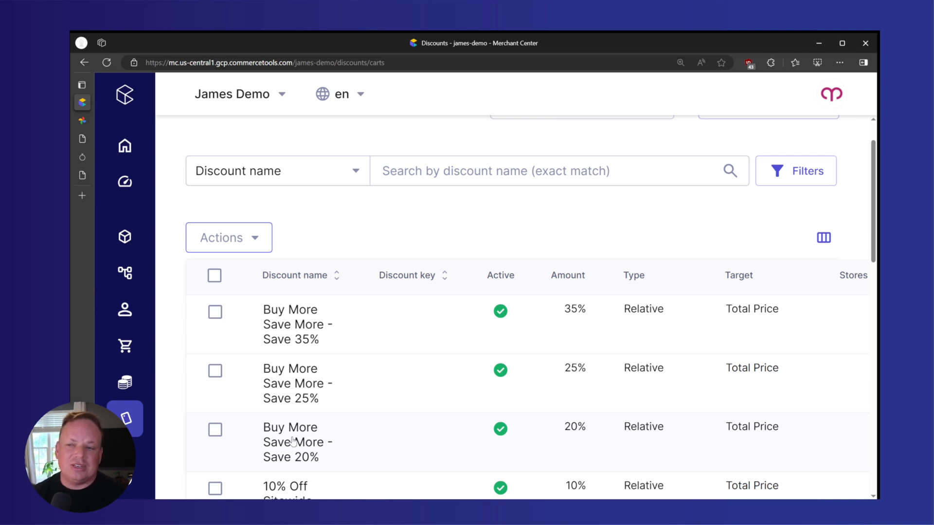
Step: Go to the discount code list and start adding a new discount code
mouse_move(126, 418)
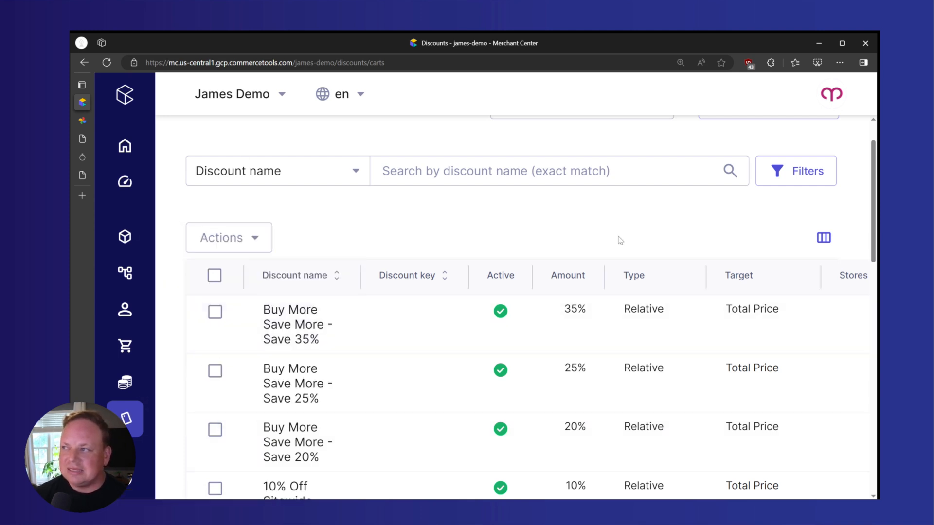
scroll(704, 237, up, 1)
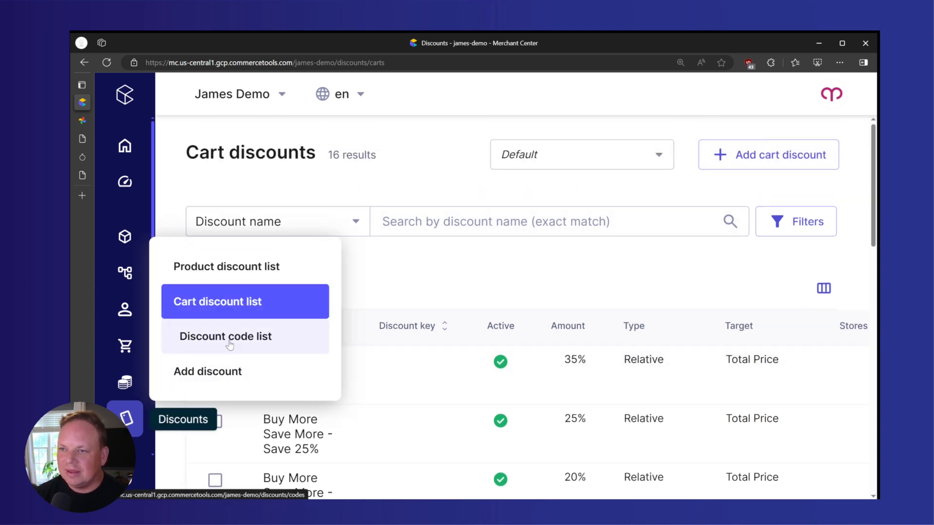
click(229, 344)
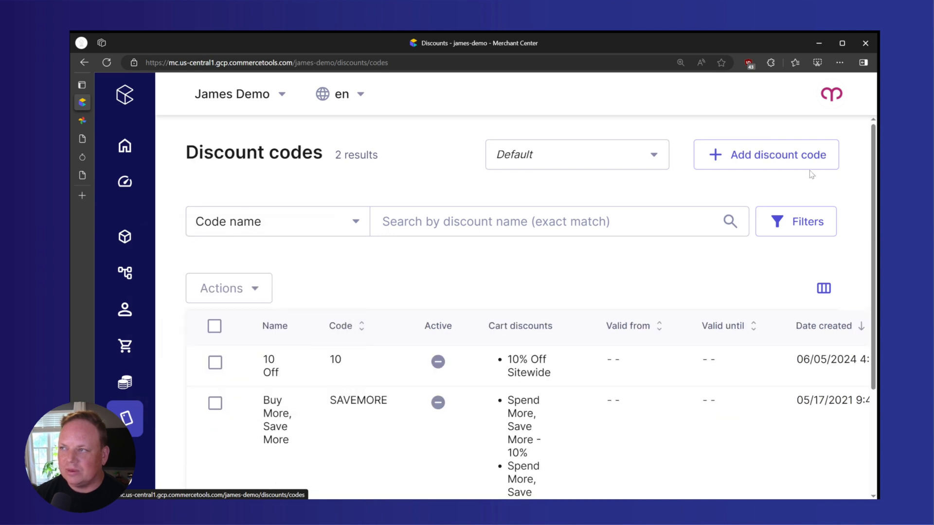
click(796, 156)
scroll(415, 289, down, 2)
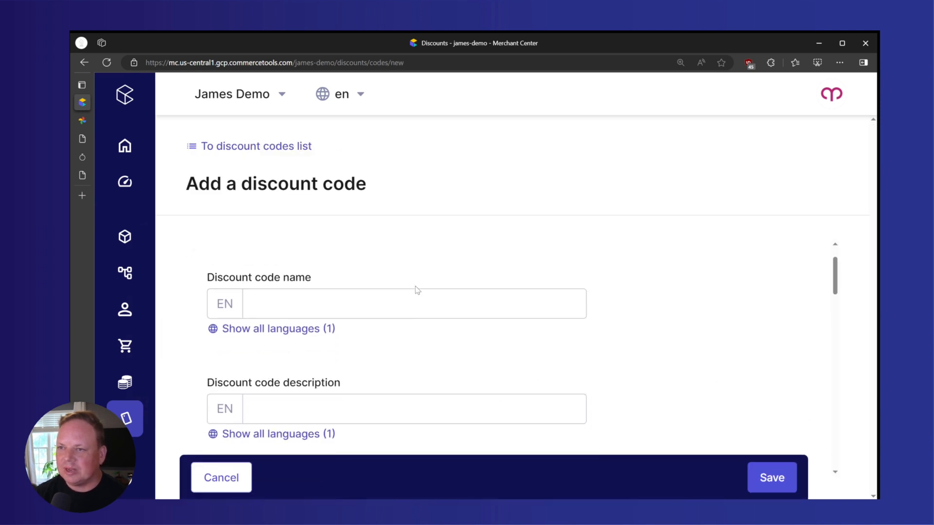
scroll(410, 290, up, 1)
Step: Name the new discount code "Buy More Save More" in English
click(341, 301)
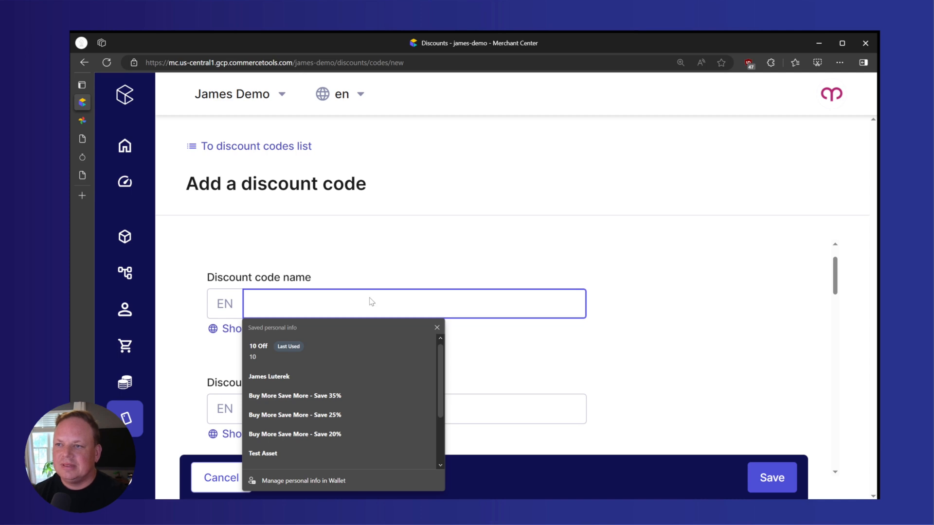
text(BU)
key(BackSpace)
text(uy )
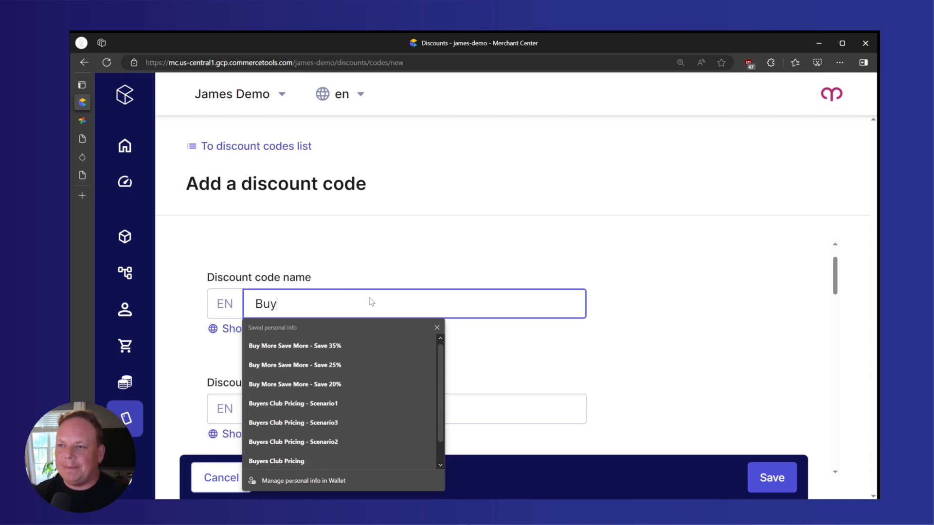
text(More Save More)
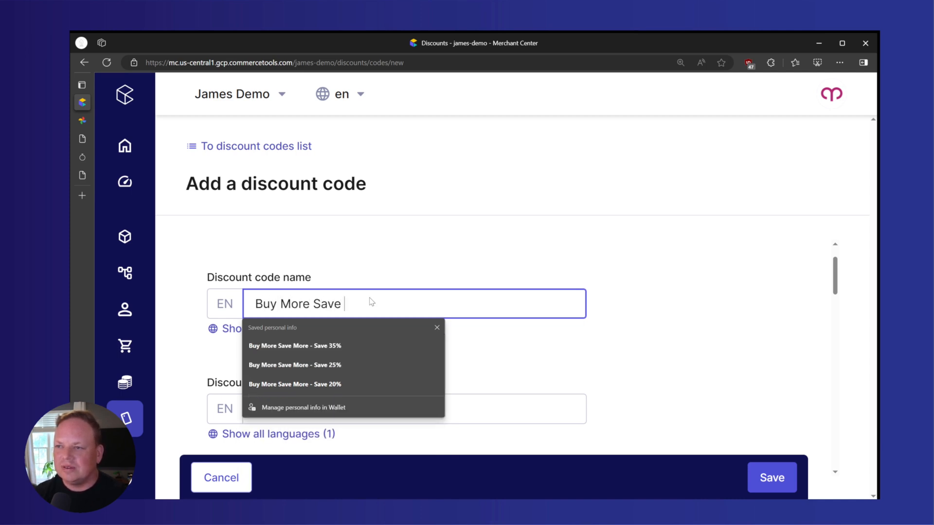
click(359, 282)
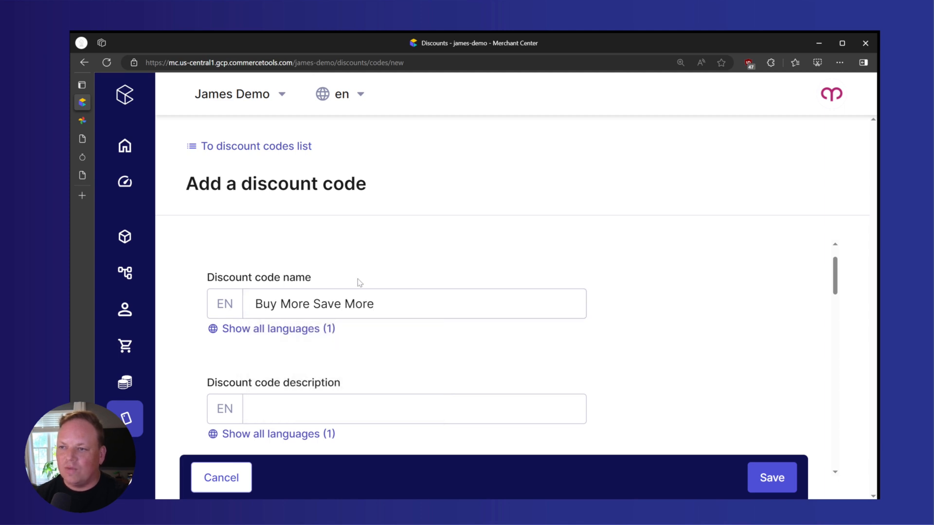
Step: Enter BMSM as both the discount code key and the code
scroll(360, 281, down, 3)
click(295, 382)
text(BMSM)
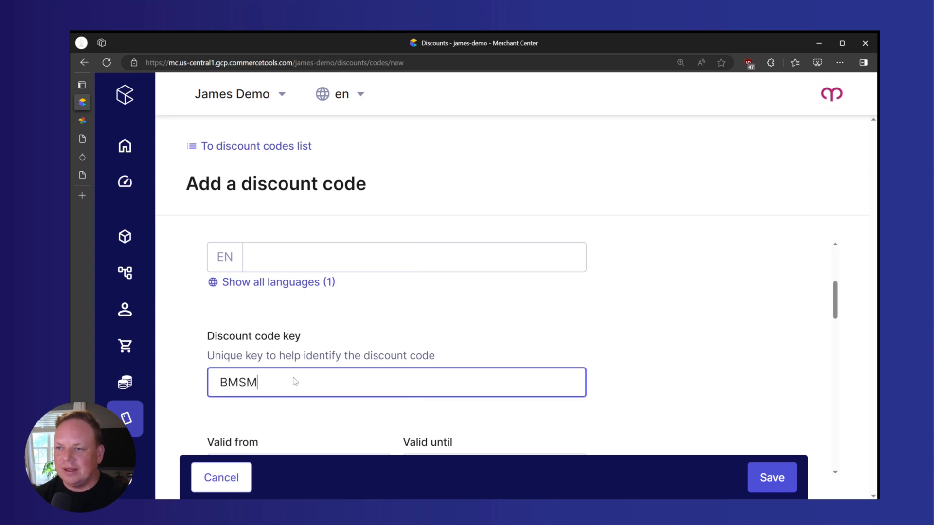
scroll(334, 349, down, 2)
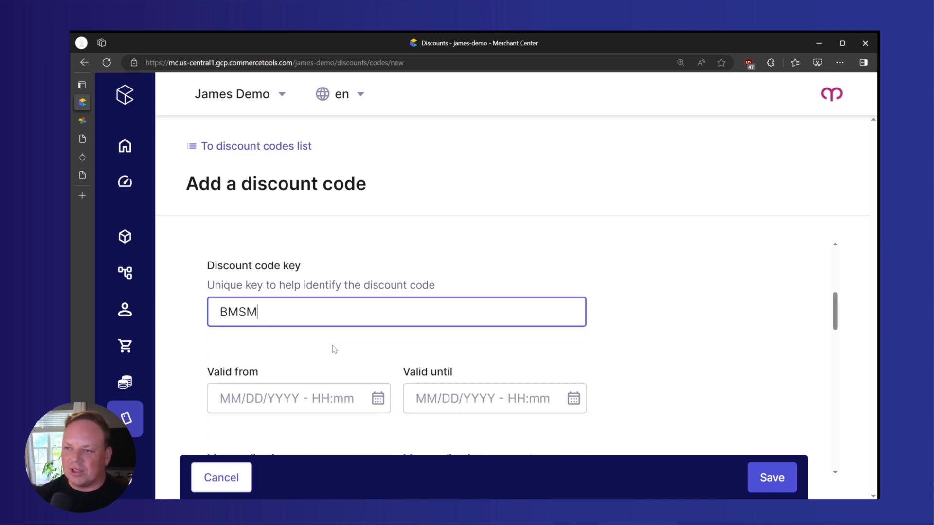
scroll(334, 354, down, 1)
scroll(372, 354, down, 1)
scroll(367, 359, down, 2)
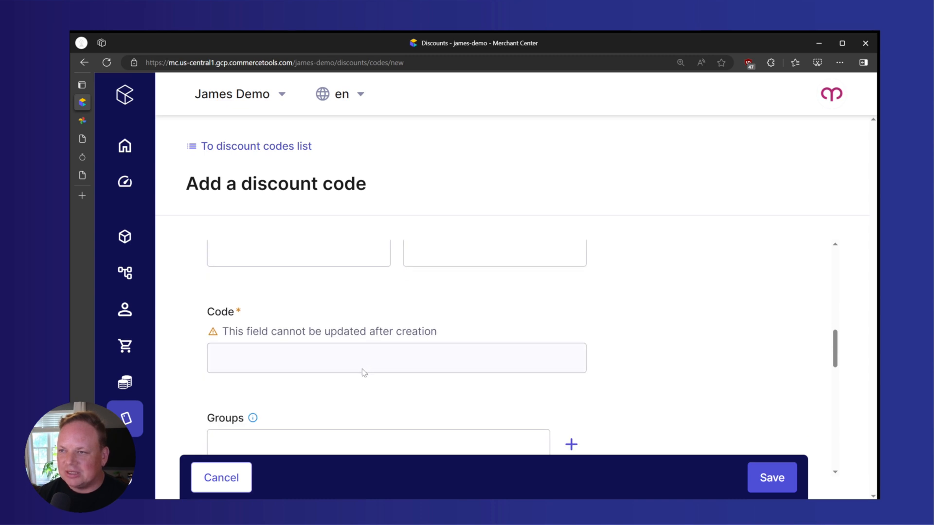
click(413, 355)
text(BMSM)
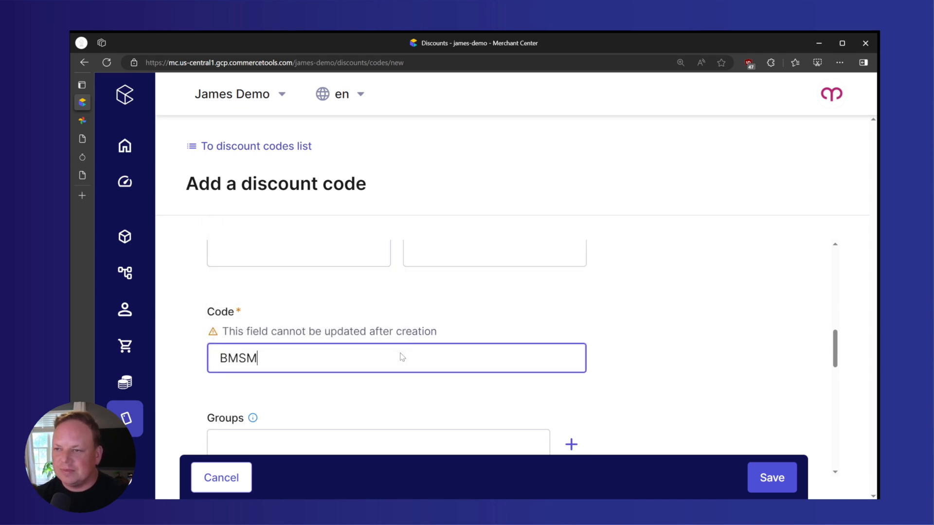
Step: Assign the "Buy More Save More - Save 20%" cart discount to the new discount code
scroll(389, 365, down, 2)
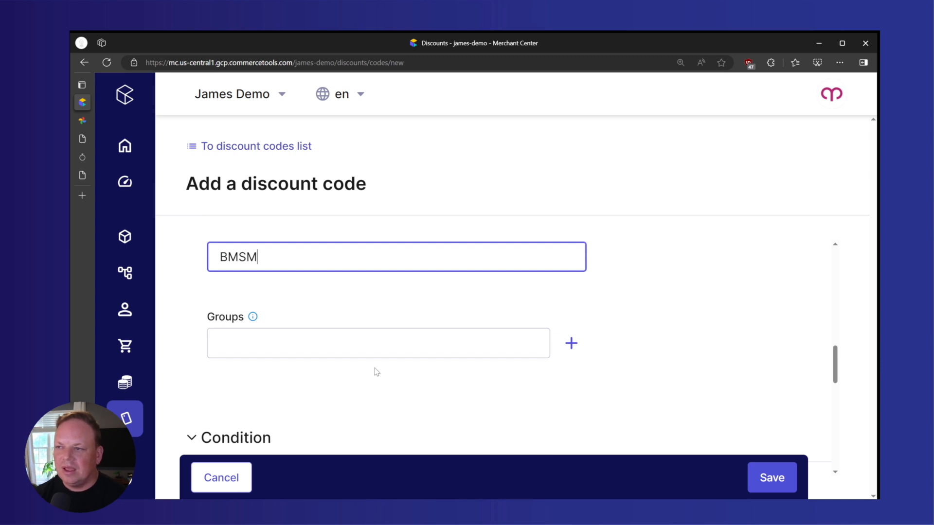
scroll(370, 354, down, 3)
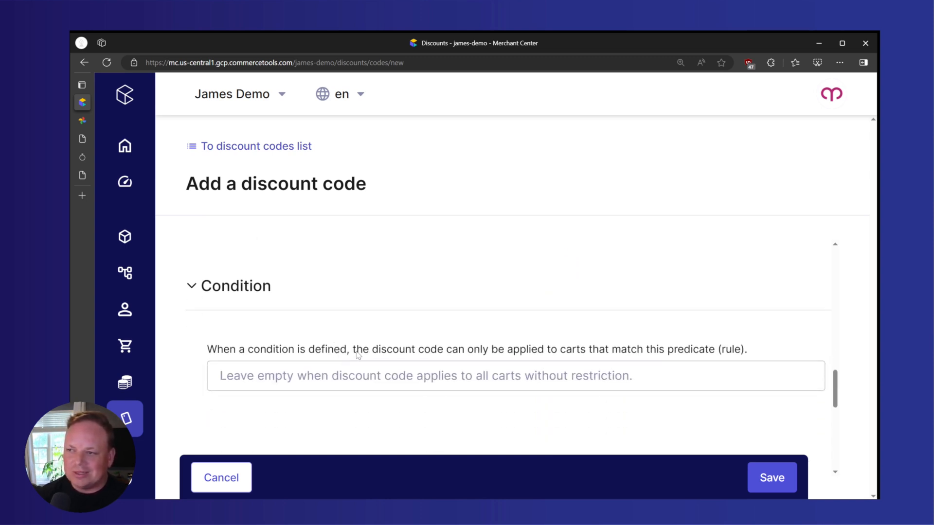
scroll(368, 360, down, 1)
scroll(308, 358, down, 3)
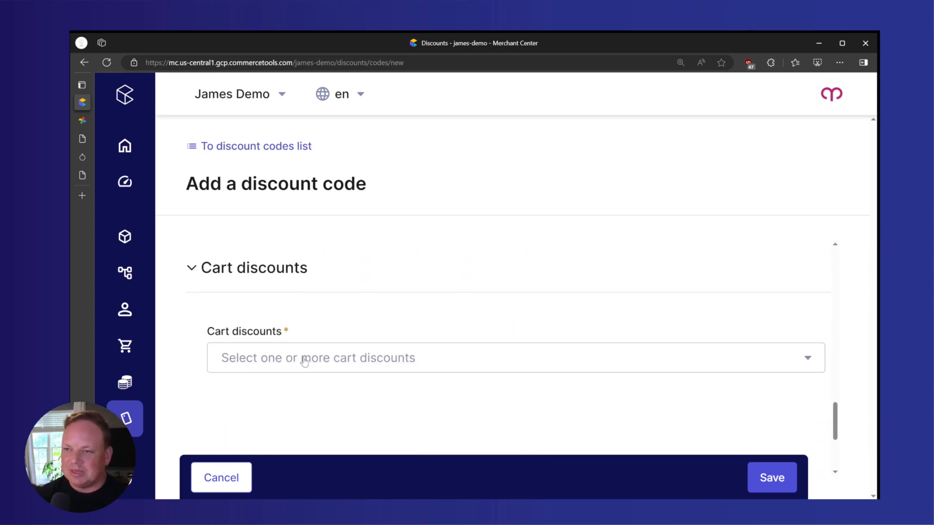
scroll(302, 360, down, 1)
scroll(314, 325, up, 1)
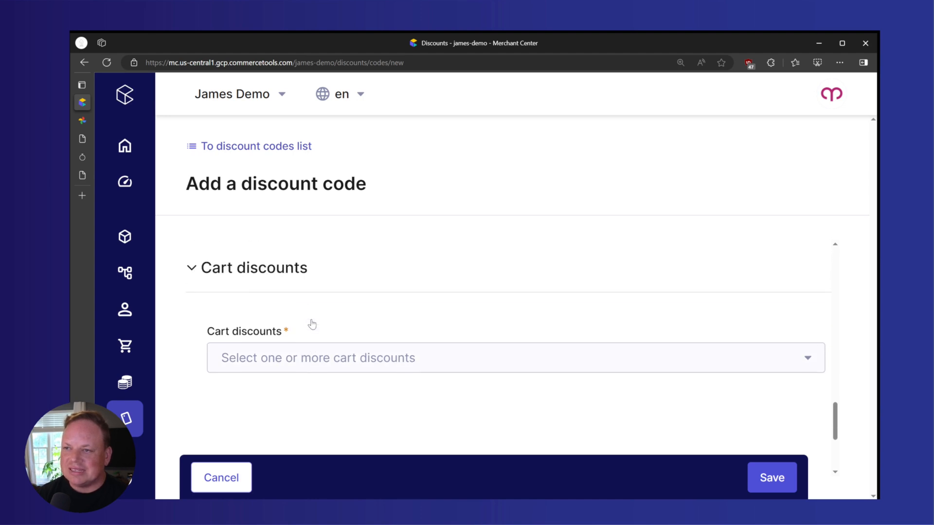
click(271, 354)
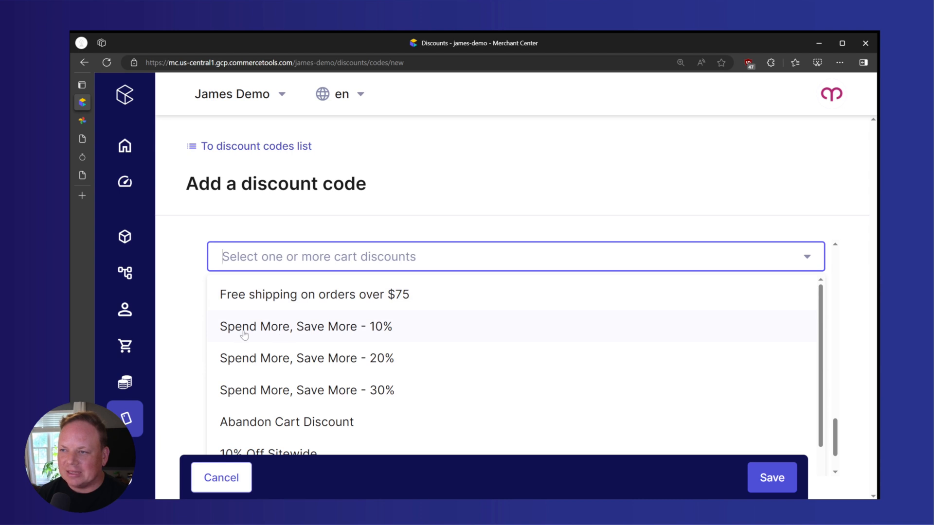
scroll(248, 332, down, 1)
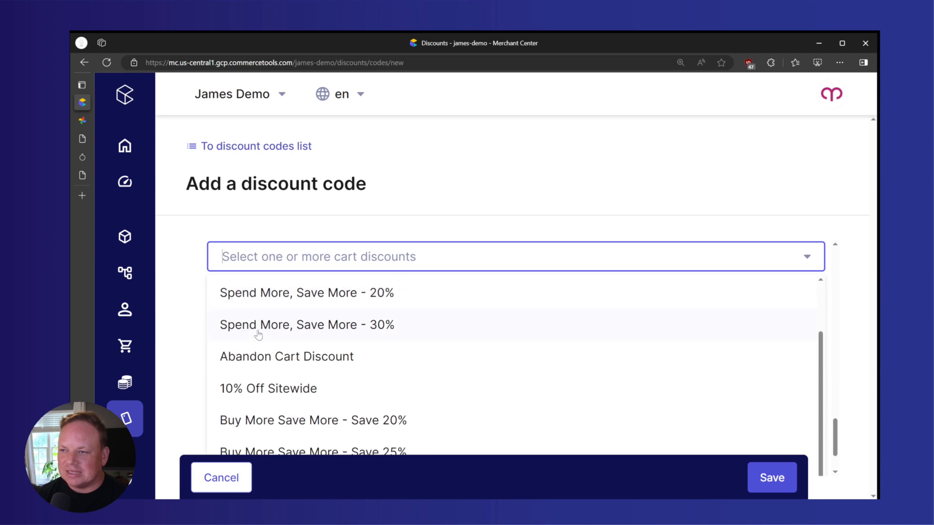
click(323, 419)
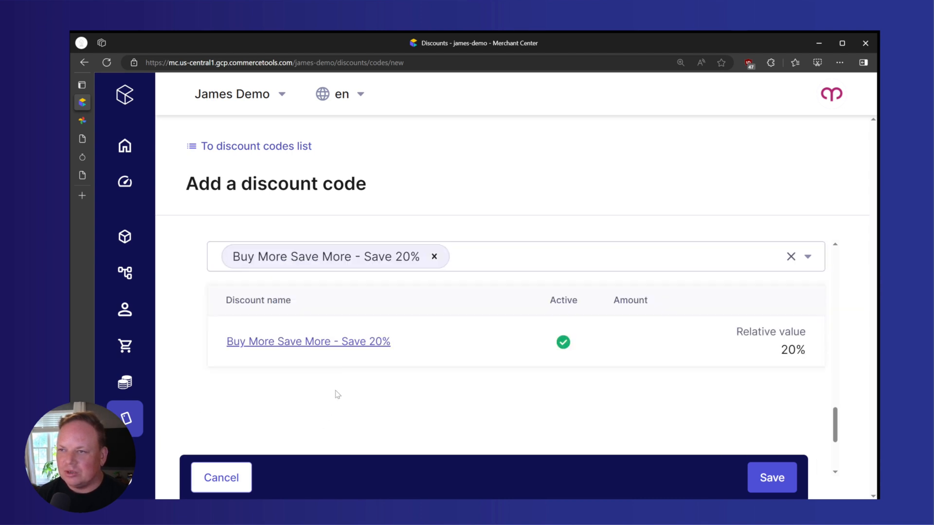
Step: Add the "Buy More Save More - Save 25%" and "Buy More Save More - Save 35%" cart discounts to the discount code
click(476, 266)
text(buy)
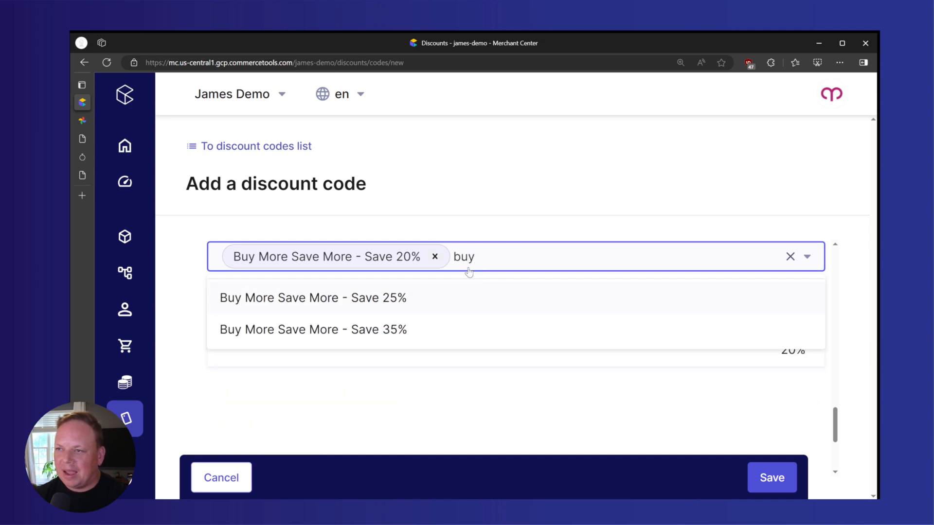
click(438, 298)
click(715, 261)
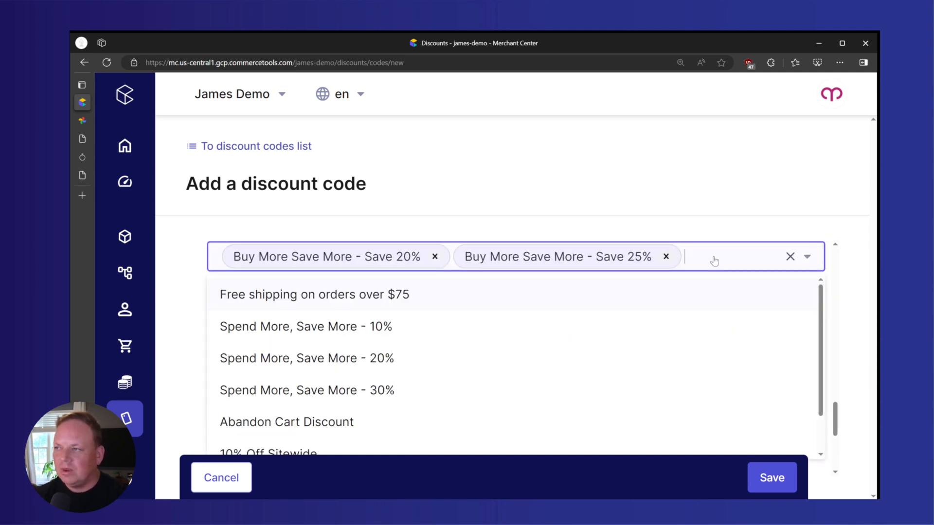
text(buy)
click(448, 309)
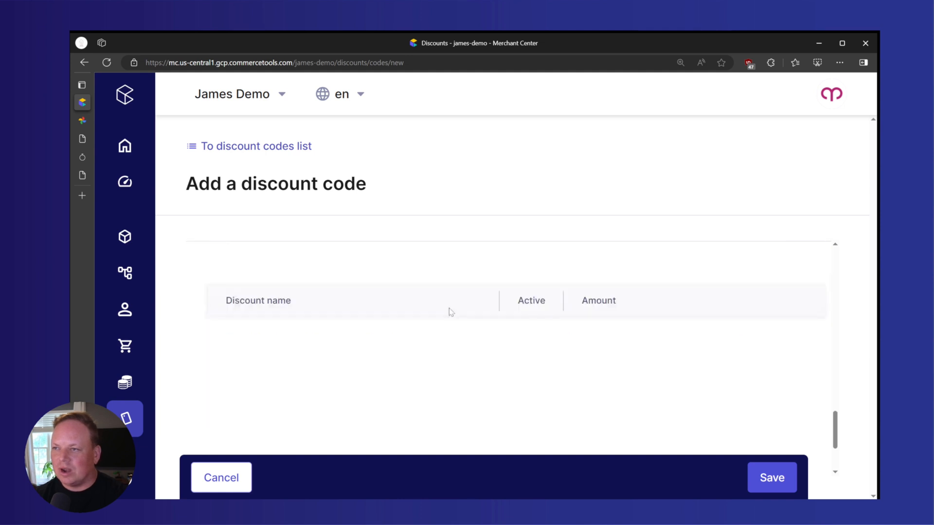
Step: Save the new discount code with its three cart discounts and switch to the Buy More Save More banner image
scroll(452, 331, down, 3)
scroll(457, 338, up, 2)
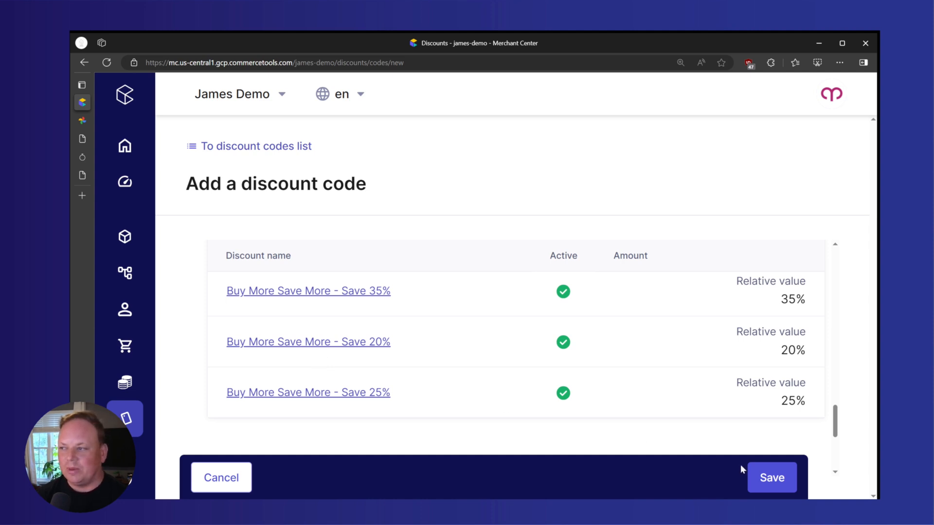
click(786, 477)
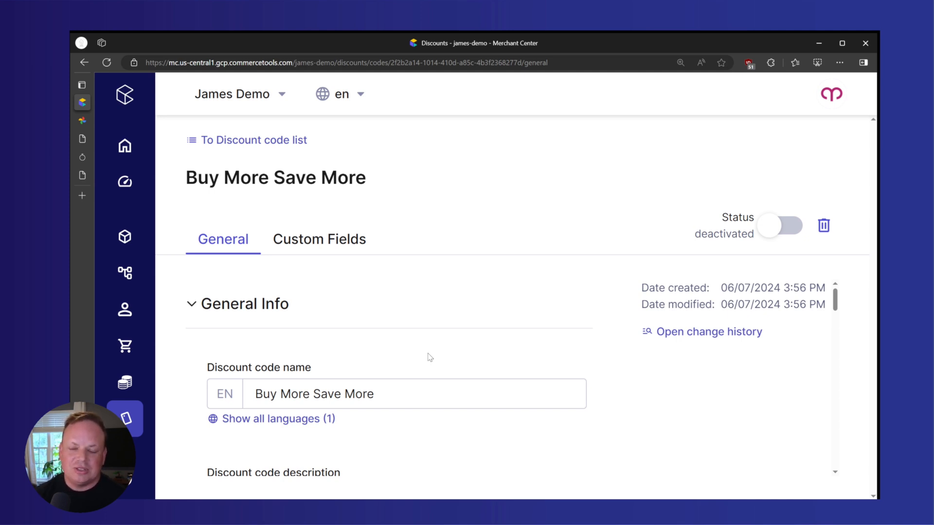
click(83, 121)
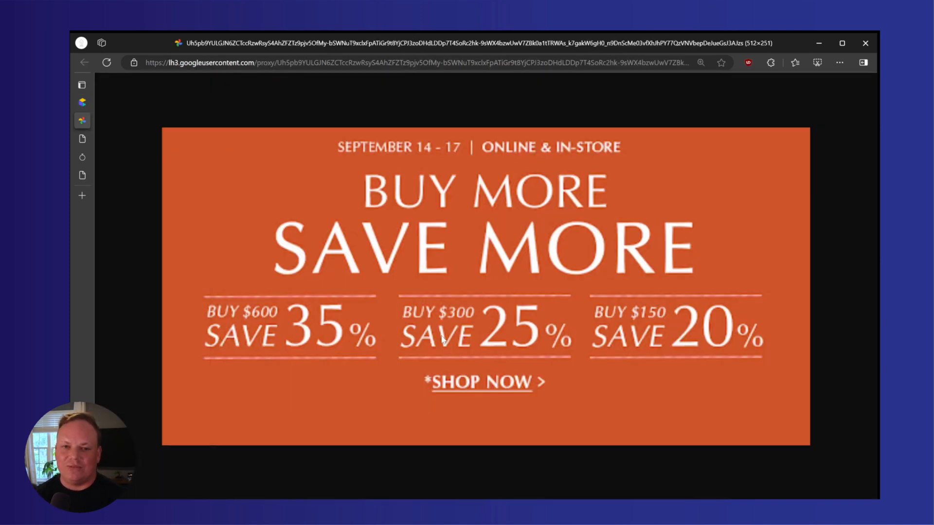